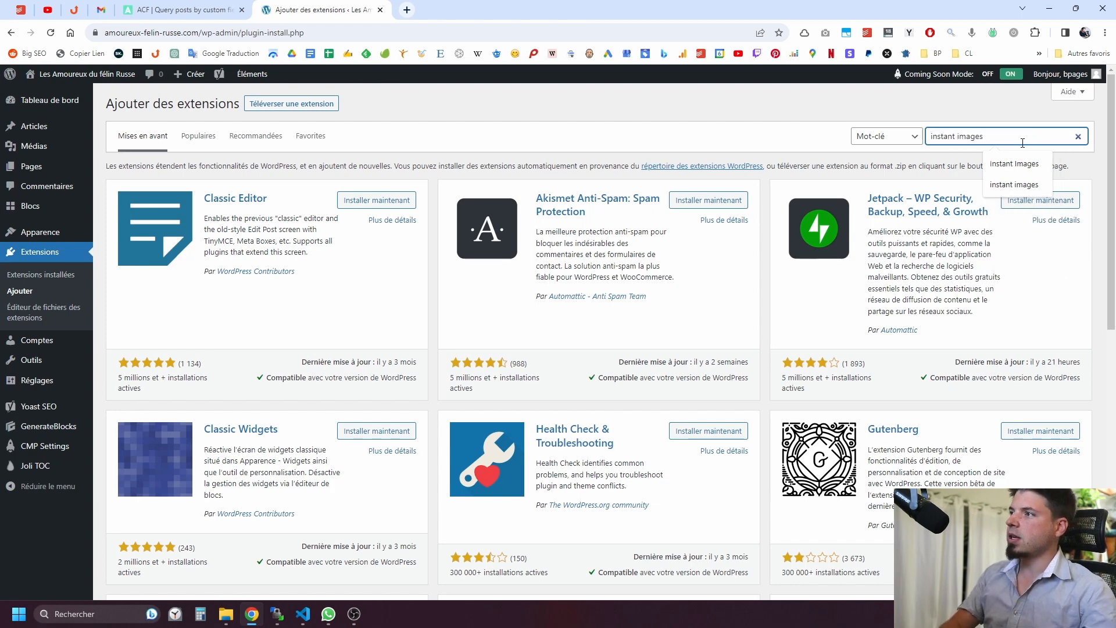
# - Search the plugin directory for "instant images" and install Instant Images – One Click Image Uploads
pyautogui.write('images')
pyautogui.press('Return')
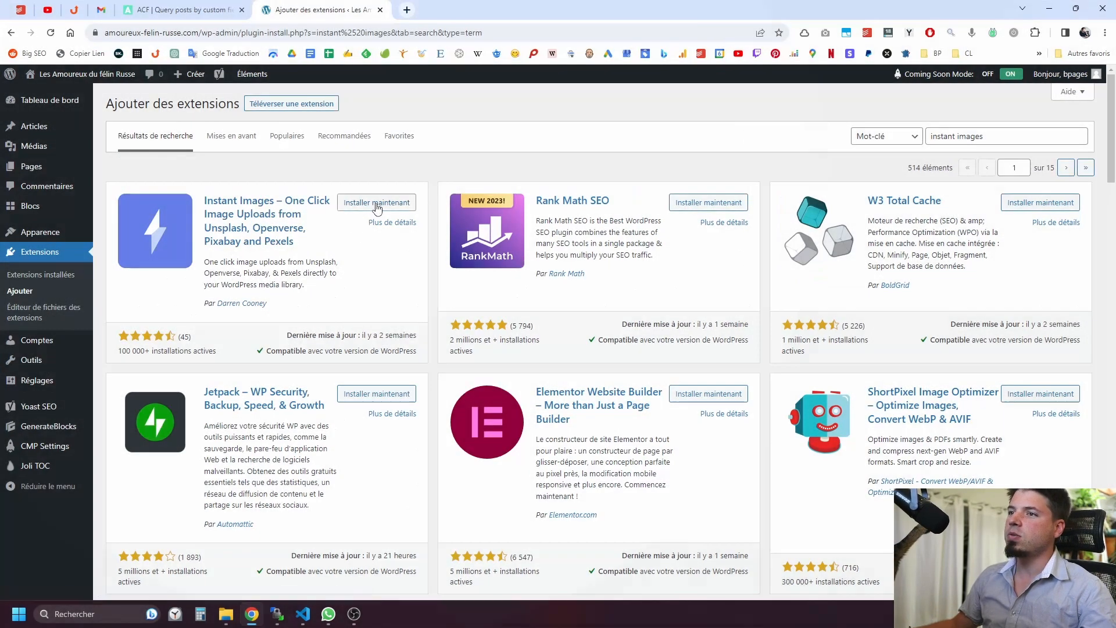
pyautogui.click(376, 205)
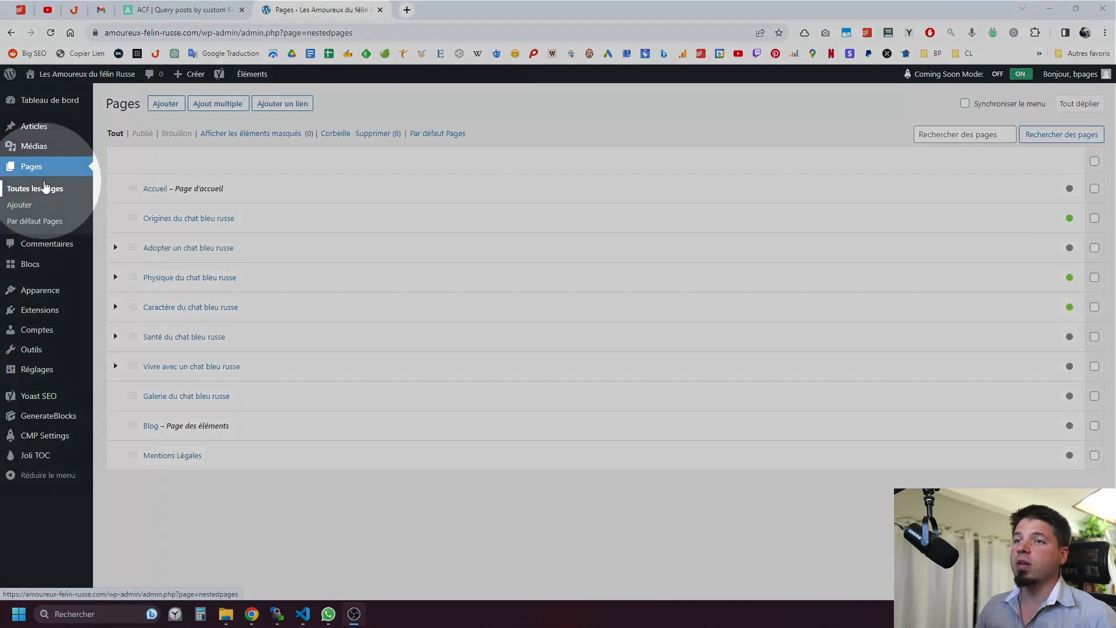
# - Edit the page "Physique du chat bleu russe" and open Instant Images in the editor
pyautogui.click(178, 283)
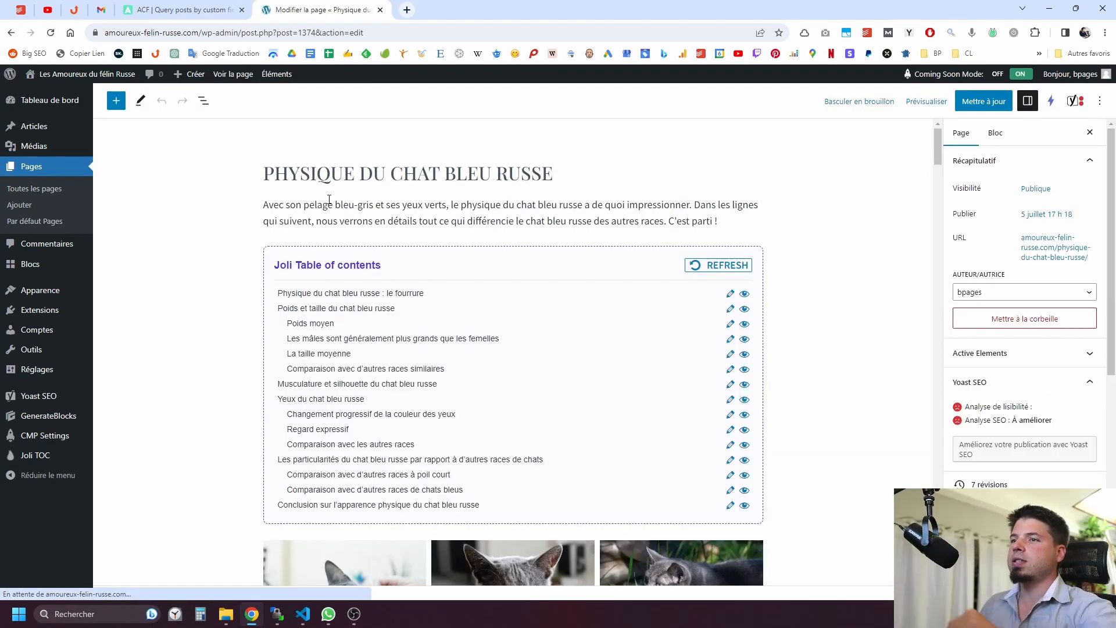
pyautogui.press('ctrl')
pyautogui.press('ctrl')
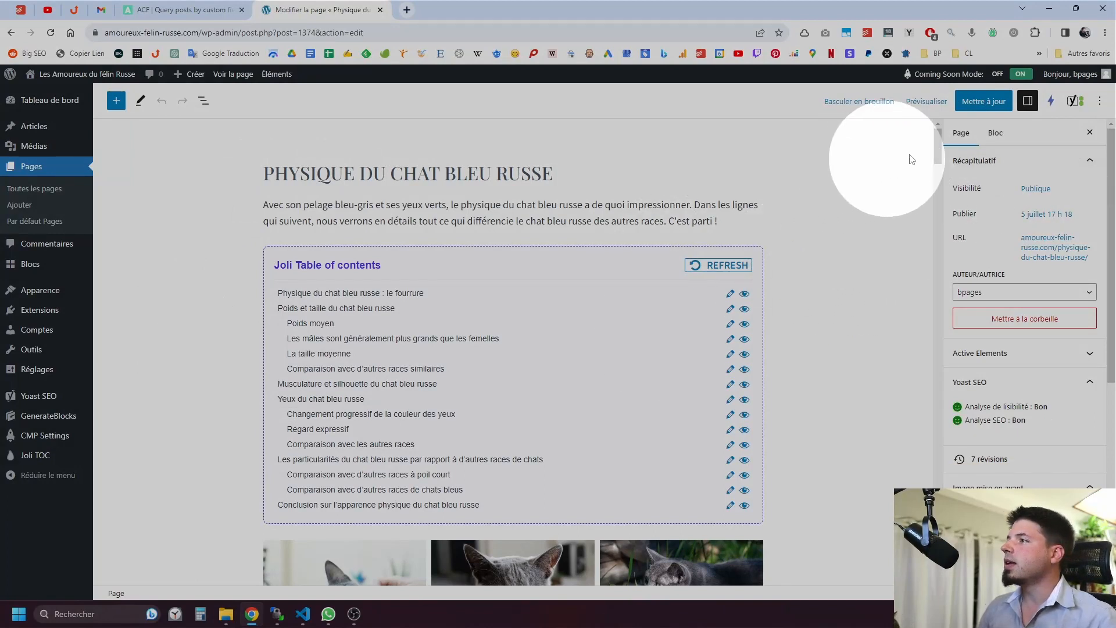
pyautogui.press('ctrl')
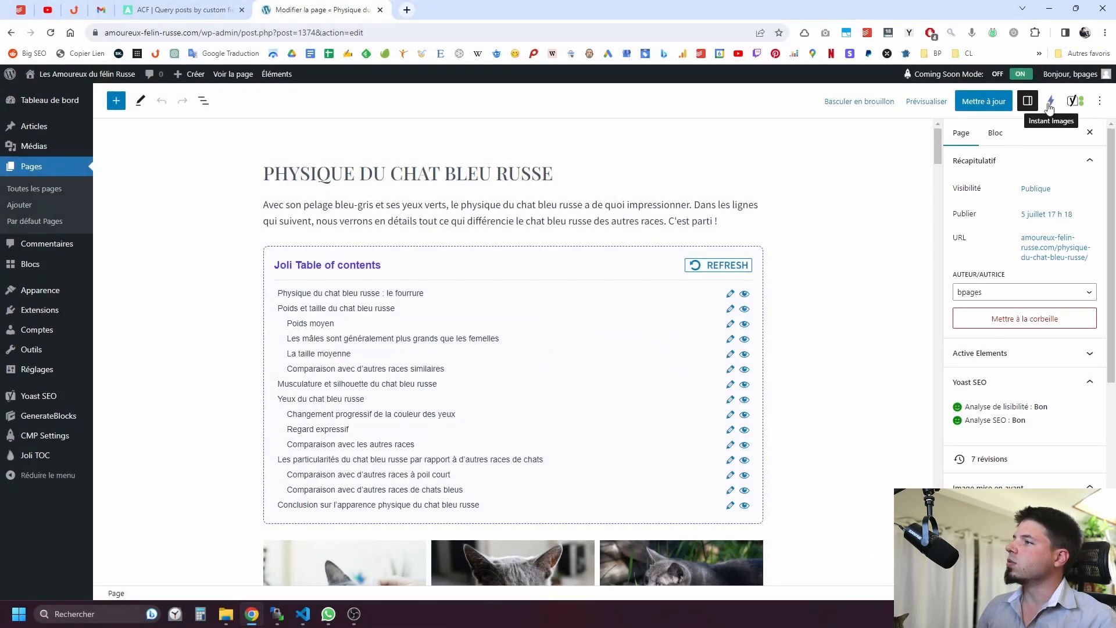
pyautogui.click(1052, 102)
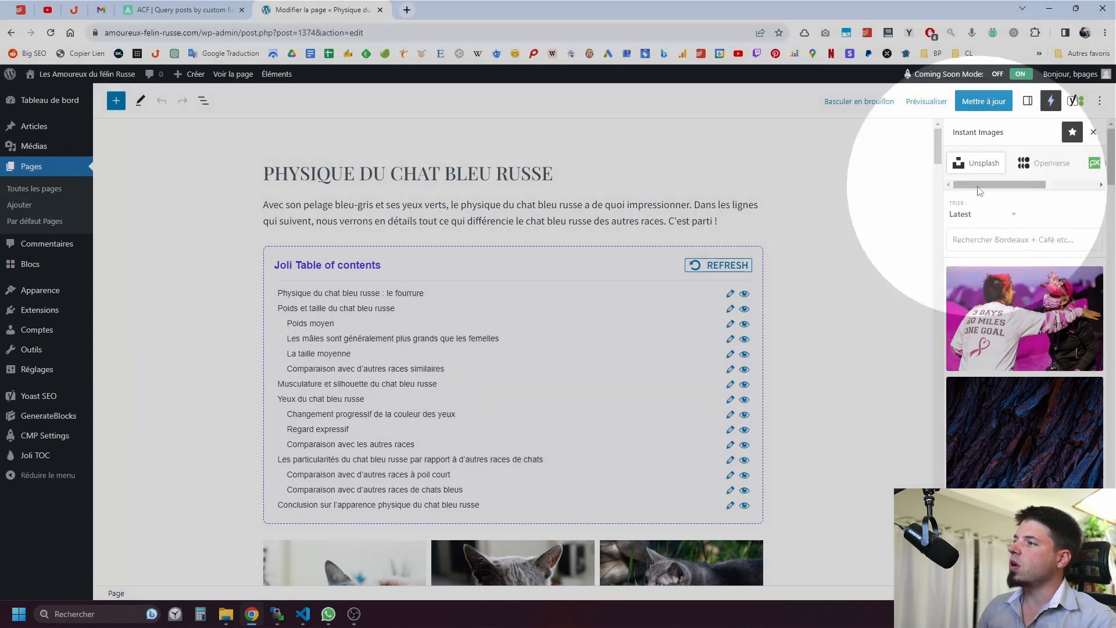
# - Choose Pexels as the Instant Images source and dismiss the Extended add-on notice
pyautogui.moveTo(974, 182); pyautogui.dragTo(1076, 177)
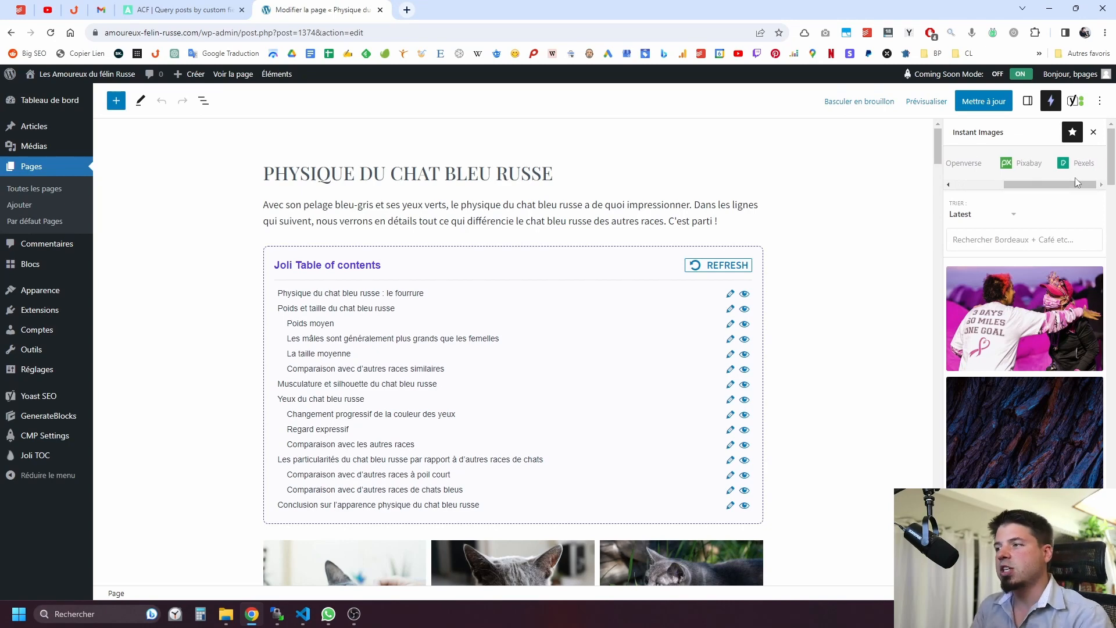
pyautogui.moveTo(1058, 177); pyautogui.dragTo(1023, 180)
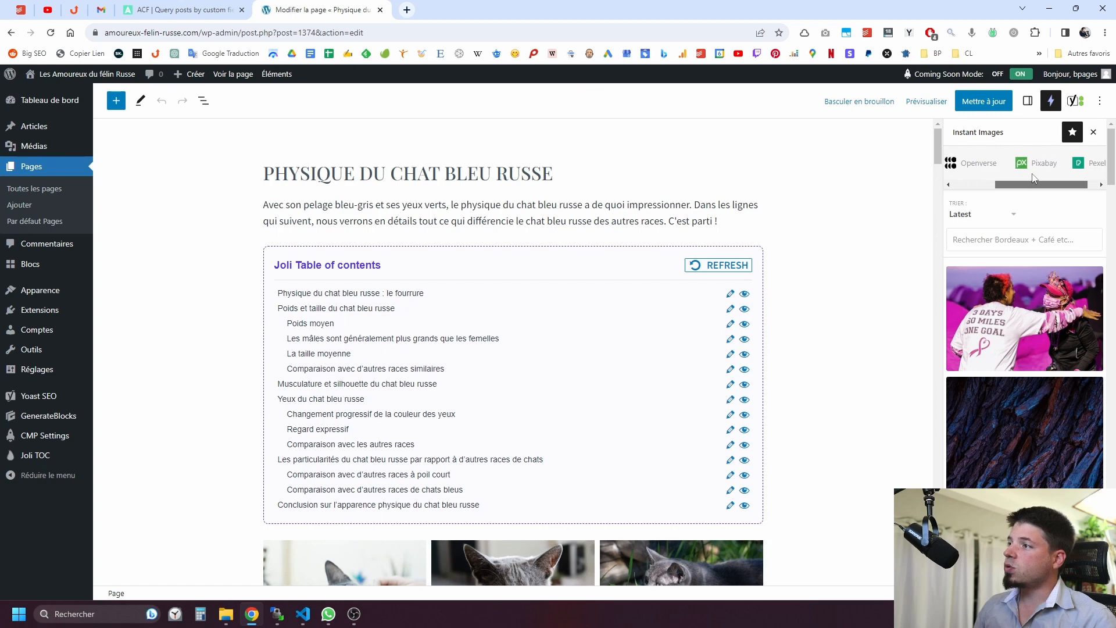
pyautogui.click(1089, 165)
pyautogui.click(984, 238)
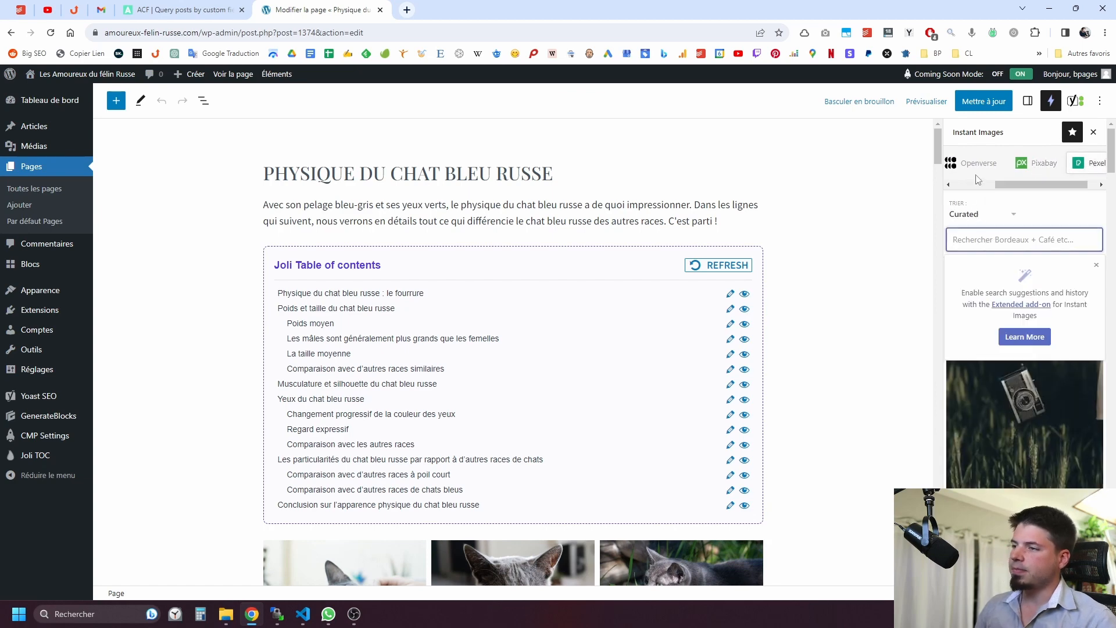
pyautogui.click(1096, 265)
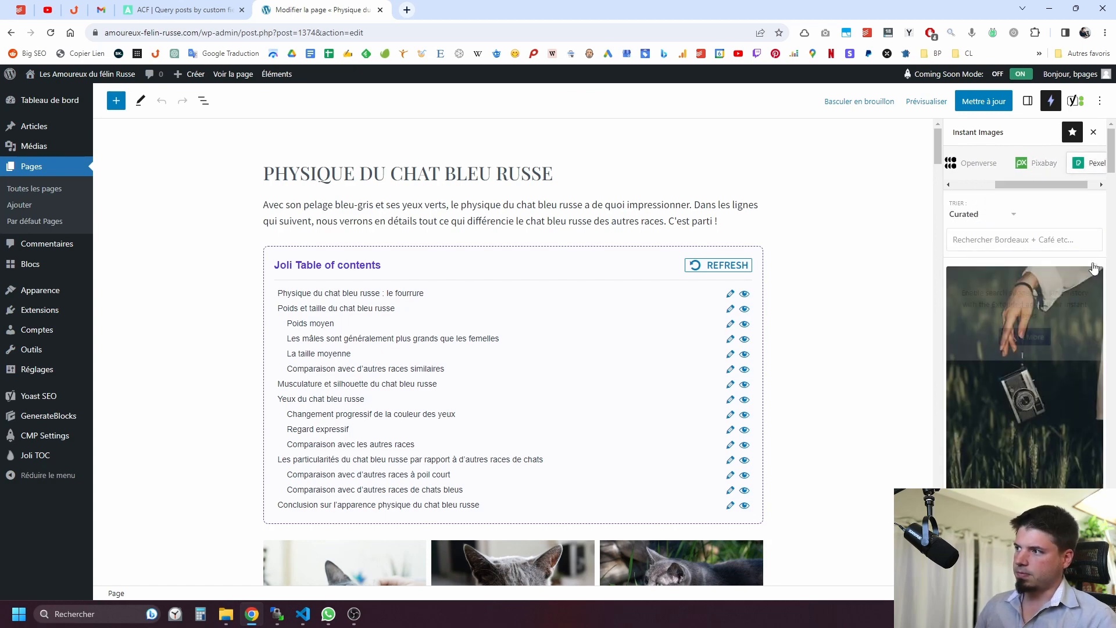
# - Search Pexels for "chat bleu russe" and look through the images
pyautogui.click(1057, 239)
pyautogui.write('chat bleu')
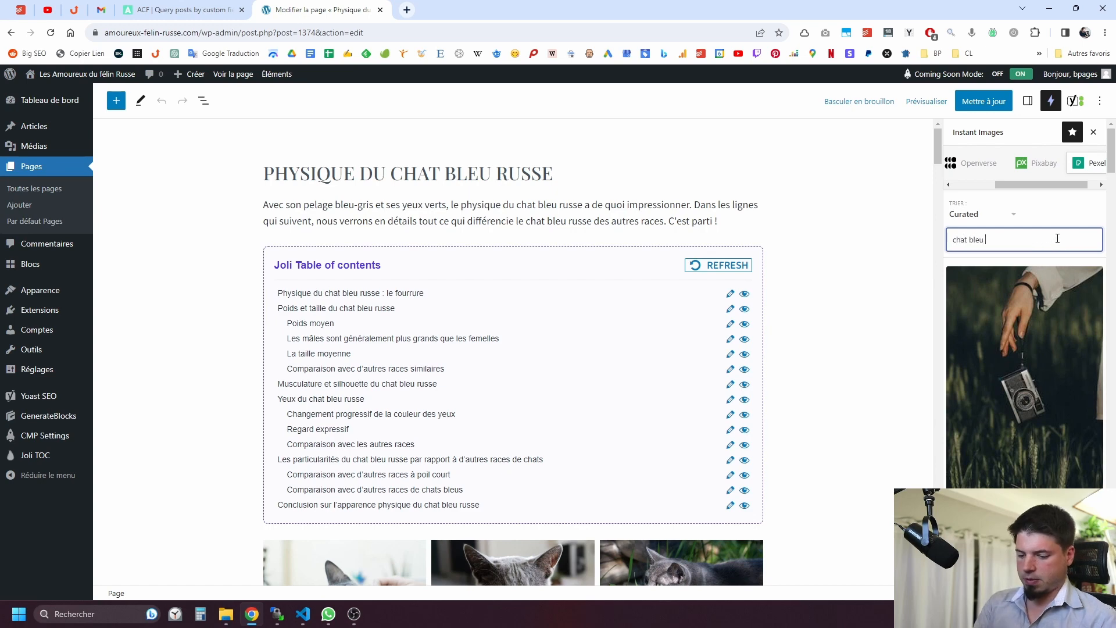
pyautogui.write(' russe')
pyautogui.press('Return')
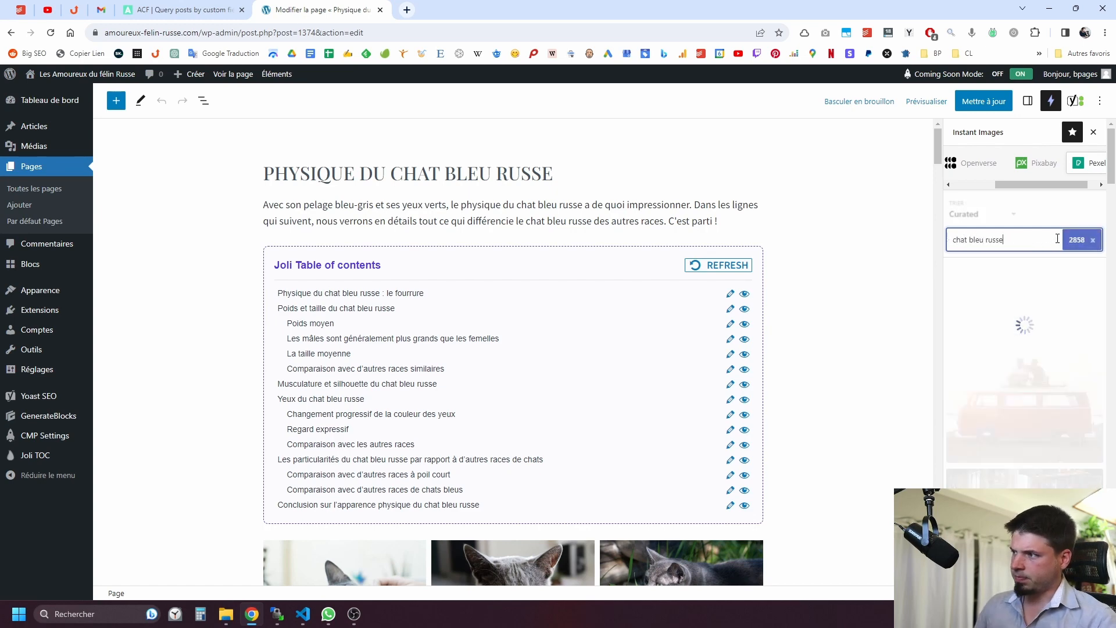
pyautogui.scroll(-5, 988, 291)
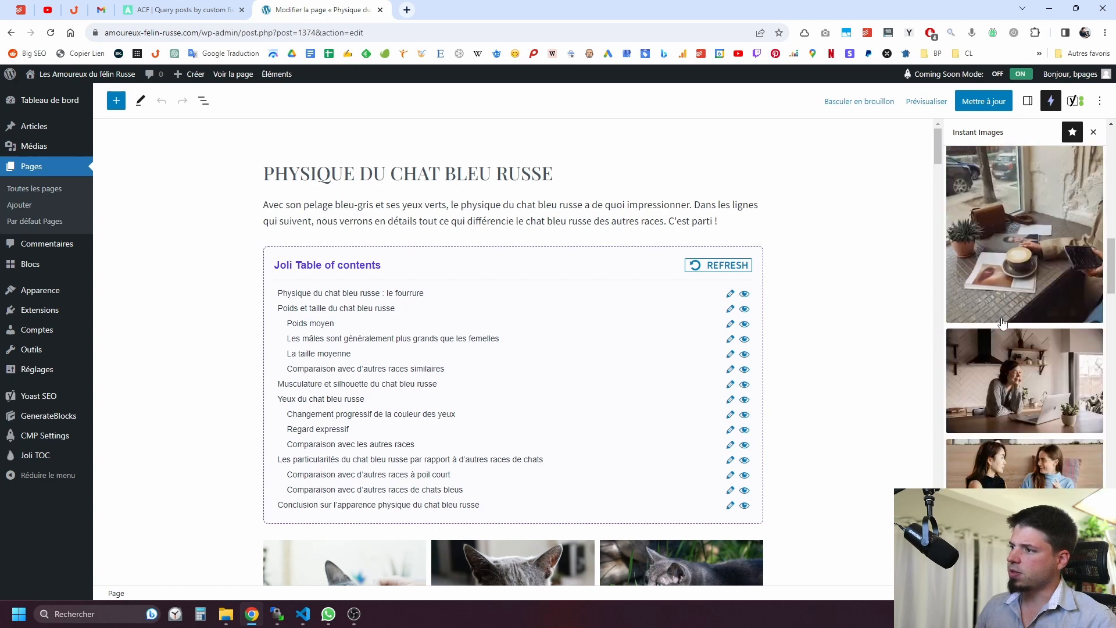
pyautogui.scroll(8, 1002, 324)
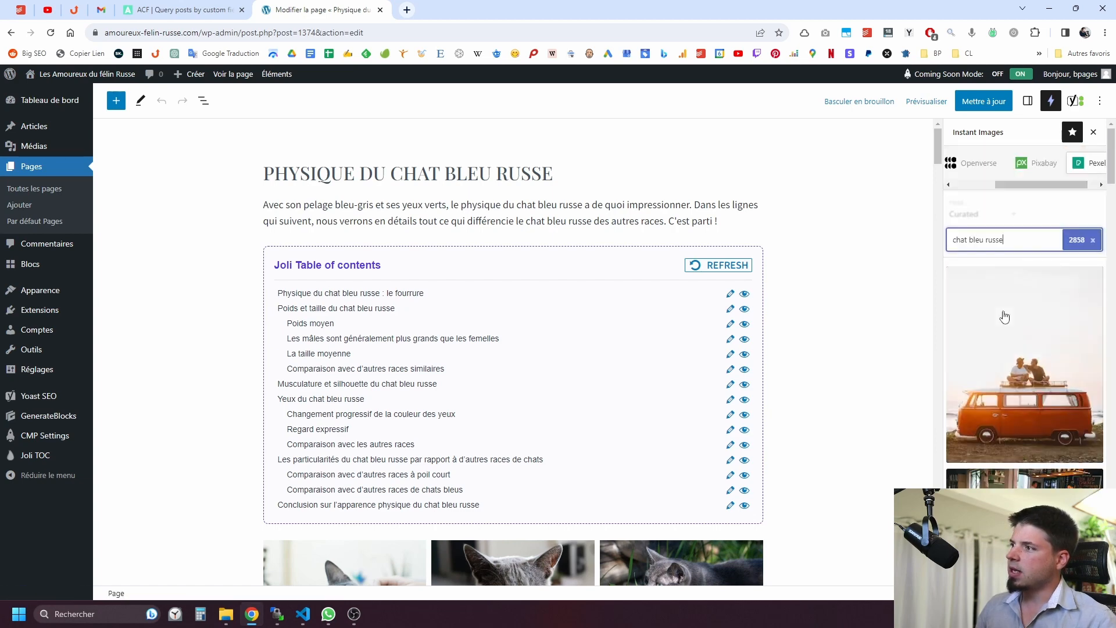
# - Search Pexels for "russian blue cat" and look through the first photos
pyautogui.tripleClick(1008, 235)
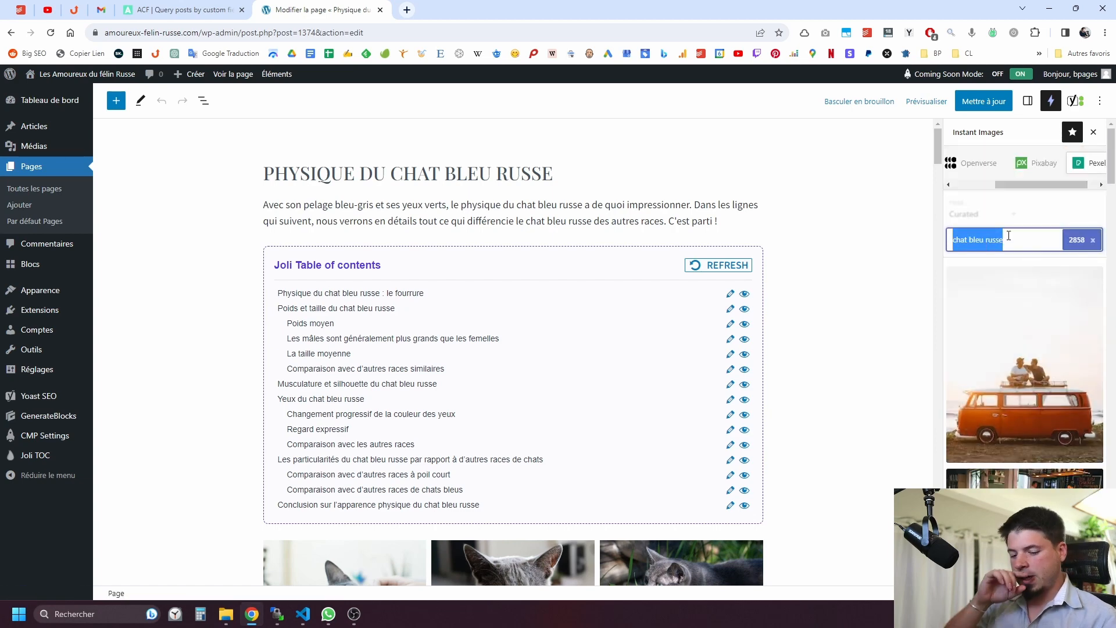
pyautogui.write('russian blue cat')
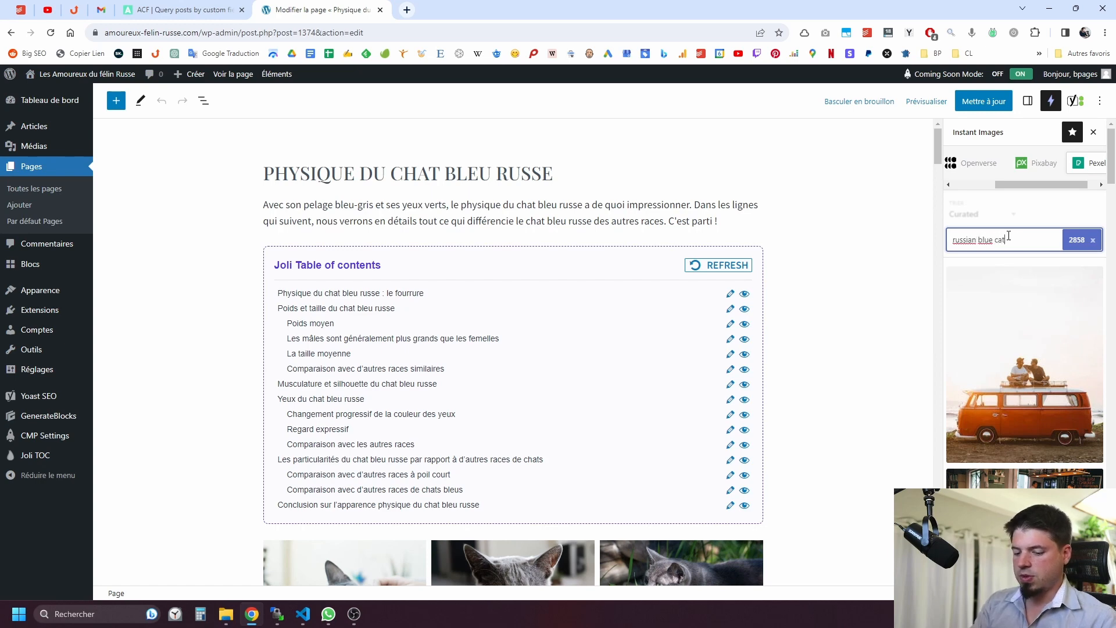
pyautogui.press('Return')
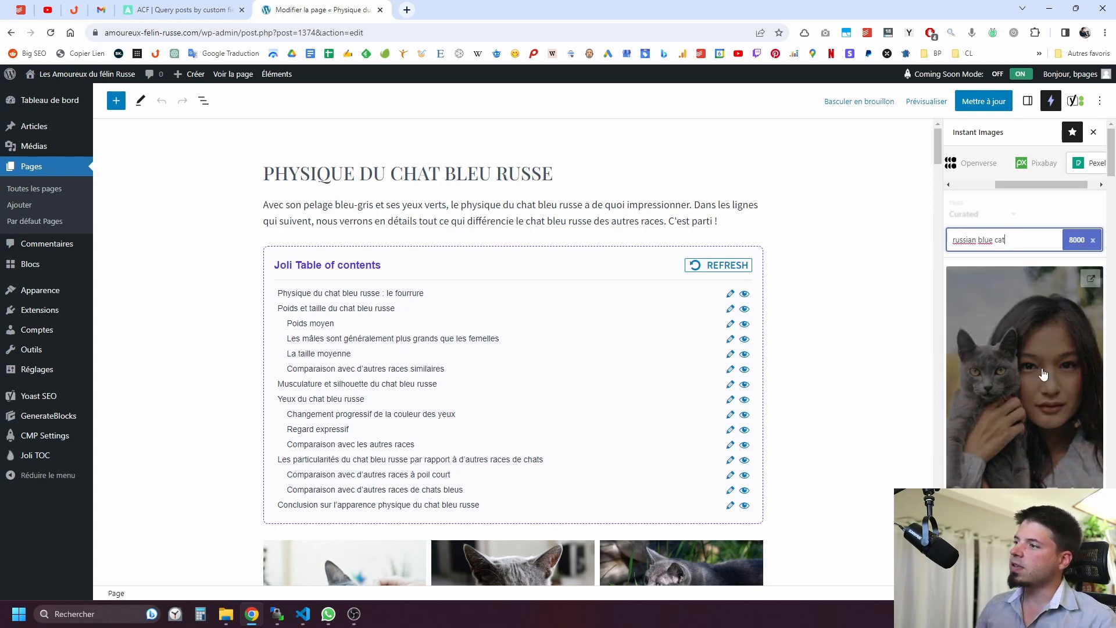
pyautogui.scroll(-2, 1013, 313)
pyautogui.scroll(-1, 1013, 313)
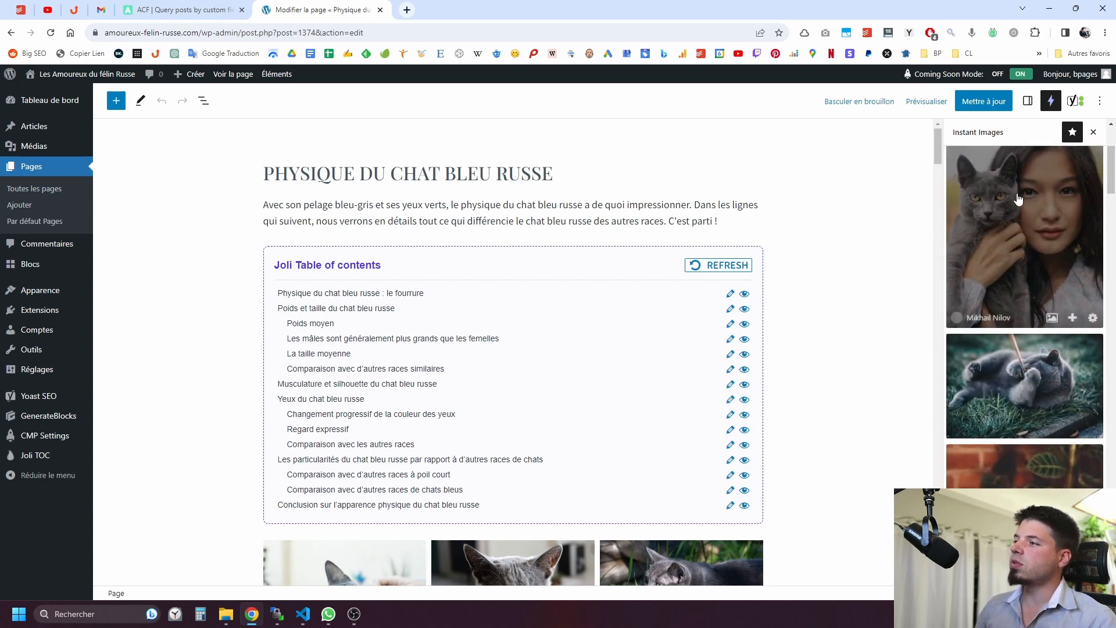
pyautogui.scroll(2, 1012, 332)
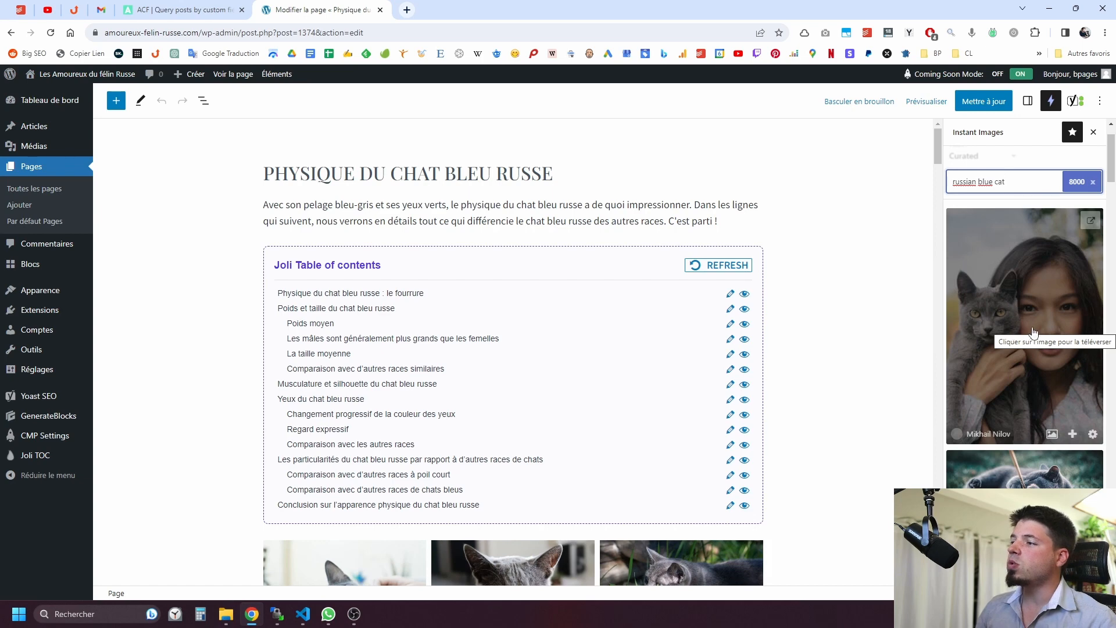
# - Set the Pexels photo of the grey cat lying in the grass as the page's featured image
pyautogui.click(1018, 318)
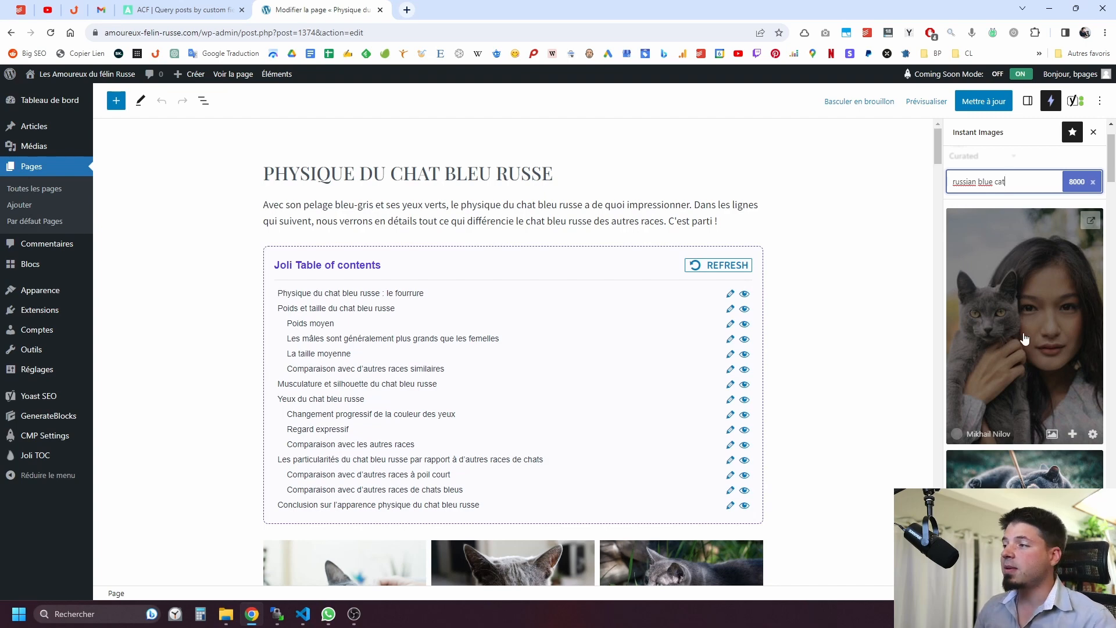
pyautogui.click(1078, 440)
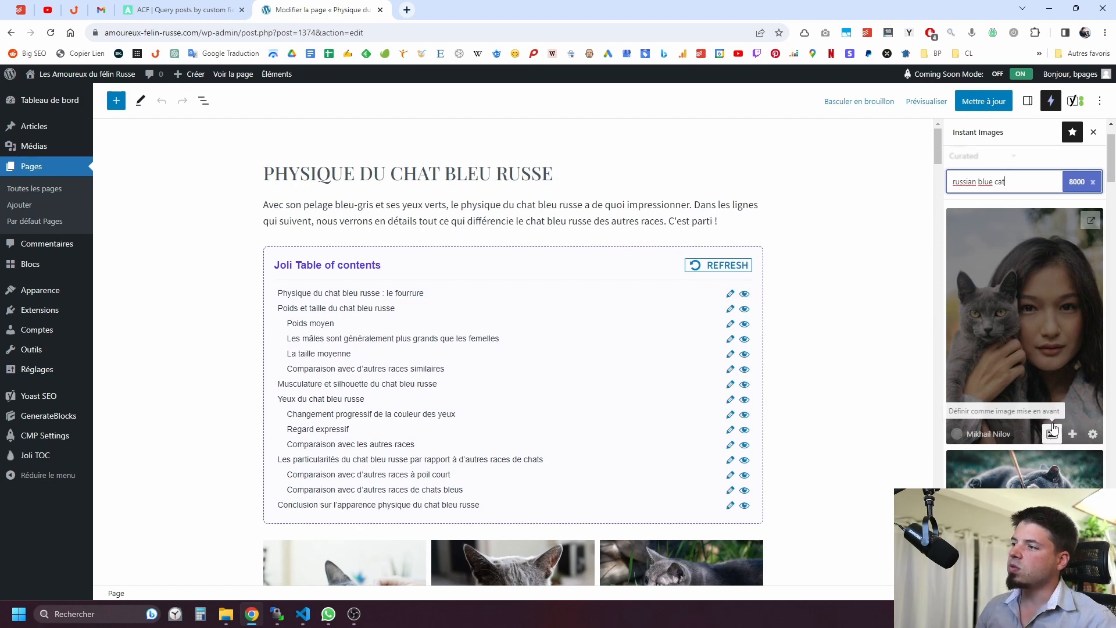
pyautogui.click(1053, 432)
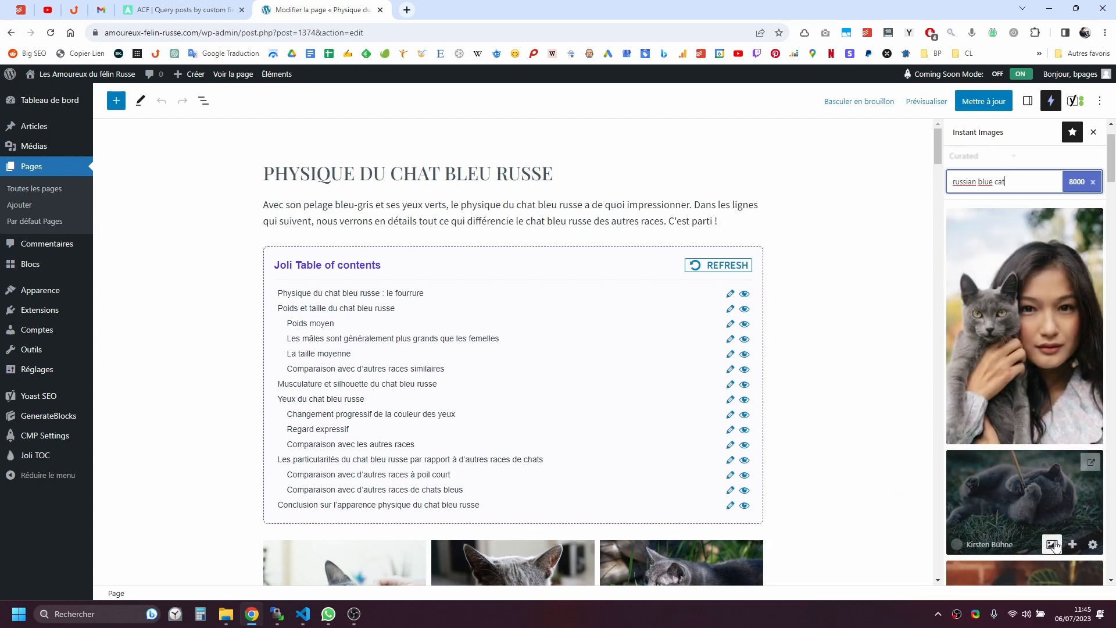
pyautogui.scroll(-1, 1053, 518)
pyautogui.scroll(-2, 1049, 493)
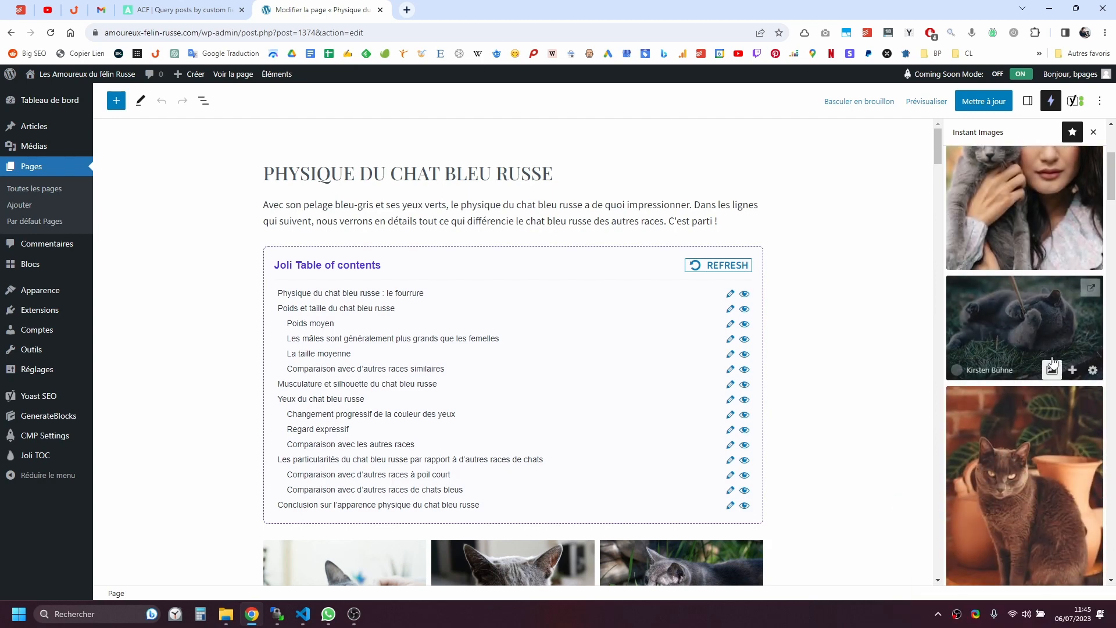
pyautogui.click(1052, 370)
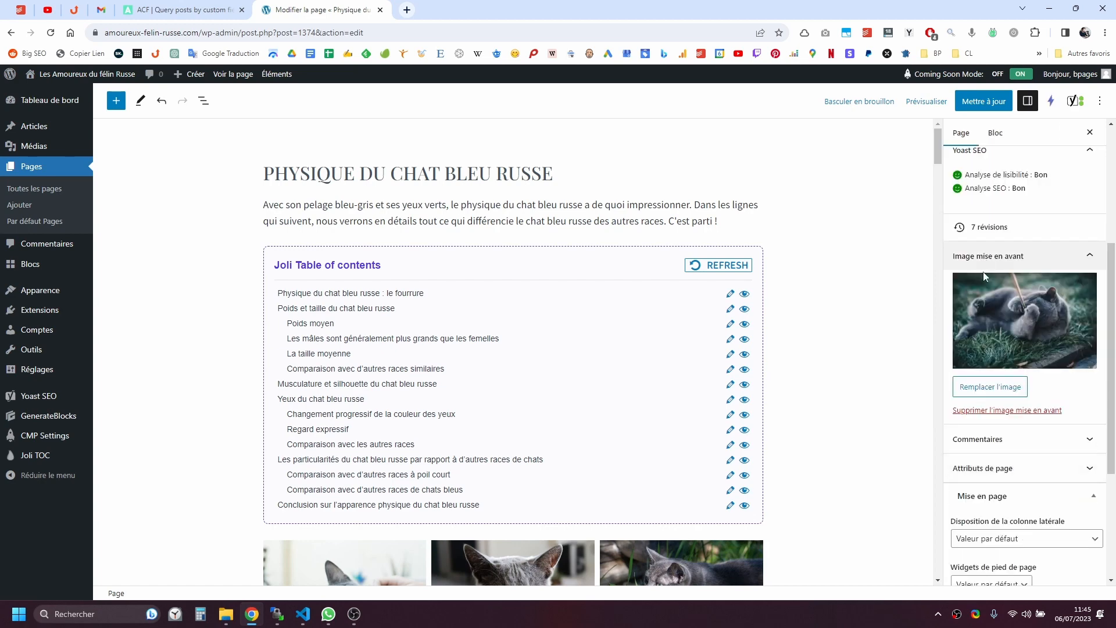
# - Update the page, view it on the live site and return to the page editor
pyautogui.click(983, 101)
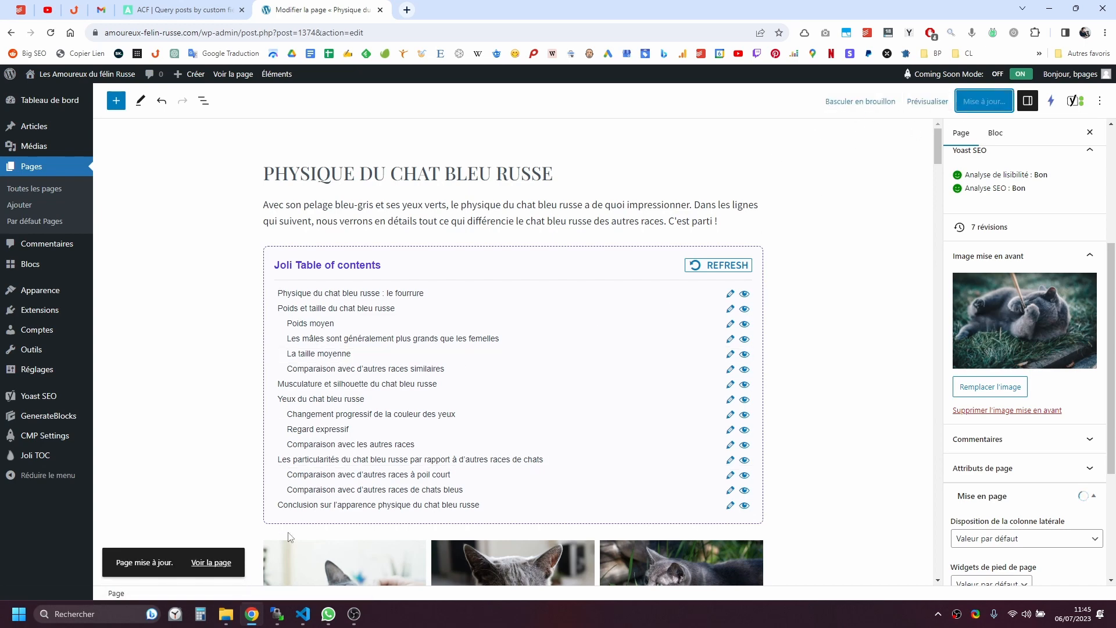
pyautogui.click(211, 562)
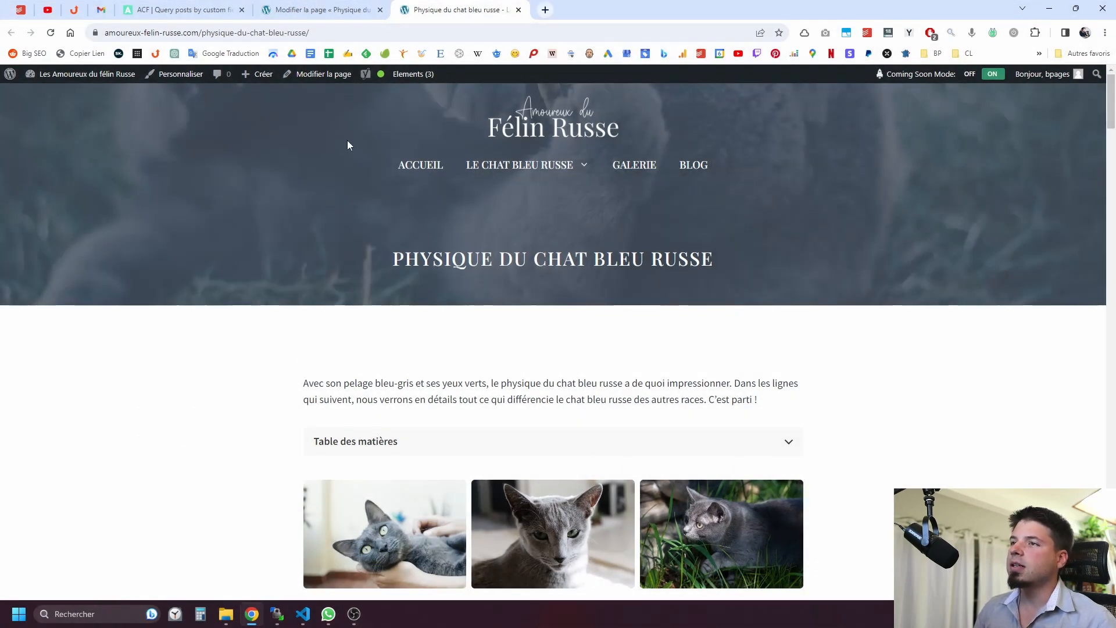
pyautogui.click(324, 10)
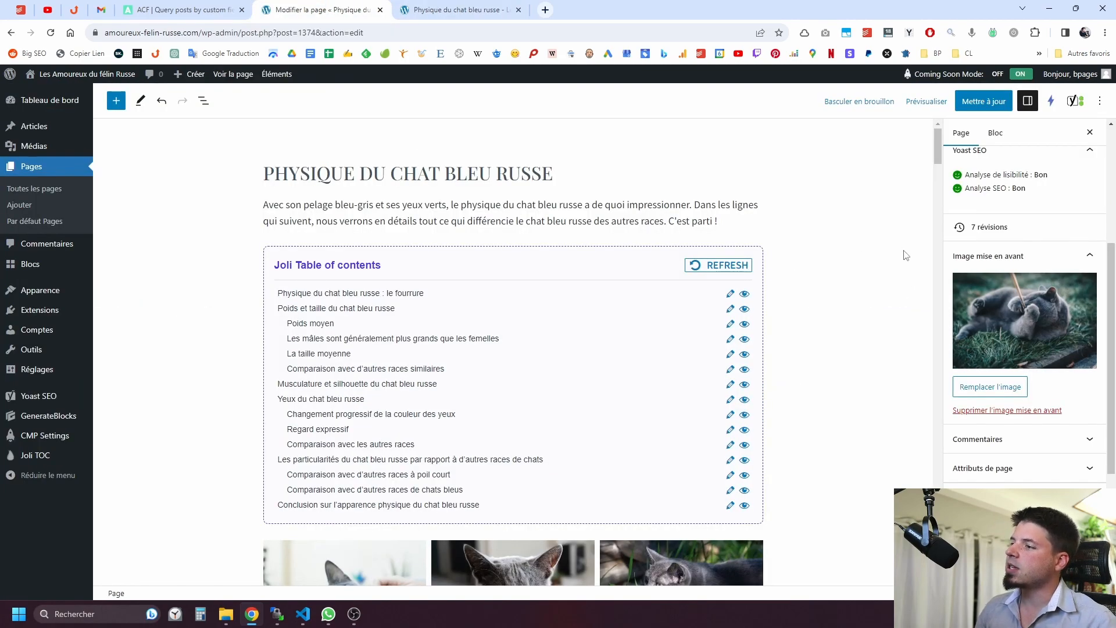
# - Insert an empty Image block after the paragraph concluding the fur section, just above the heading "Poids et taille du chat bleu russe"
pyautogui.scroll(-10, 704, 242)
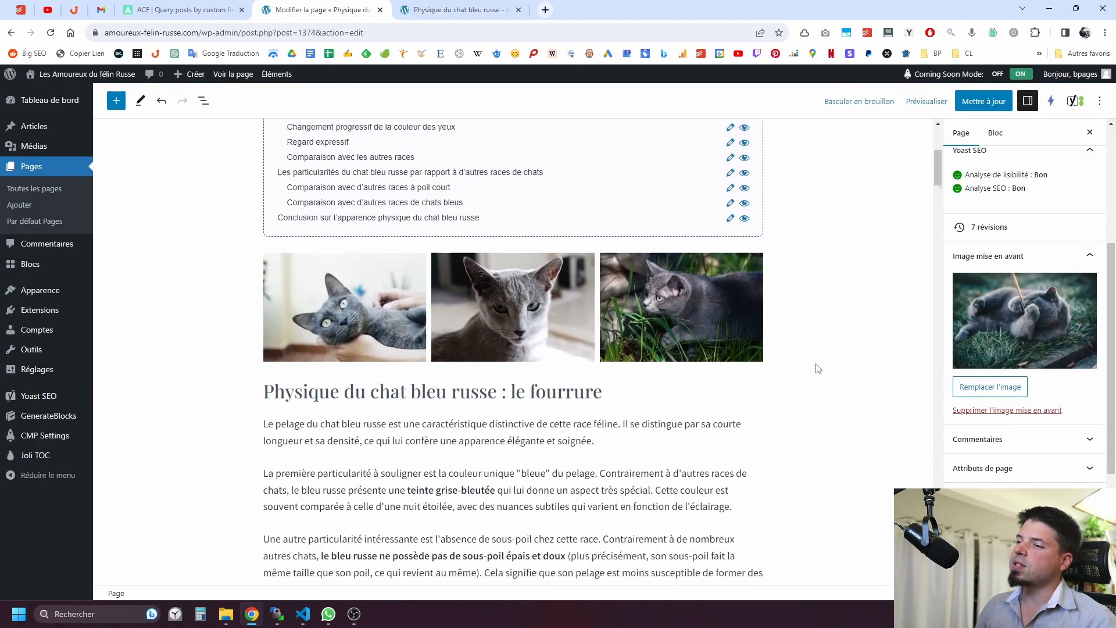
pyautogui.click(535, 361)
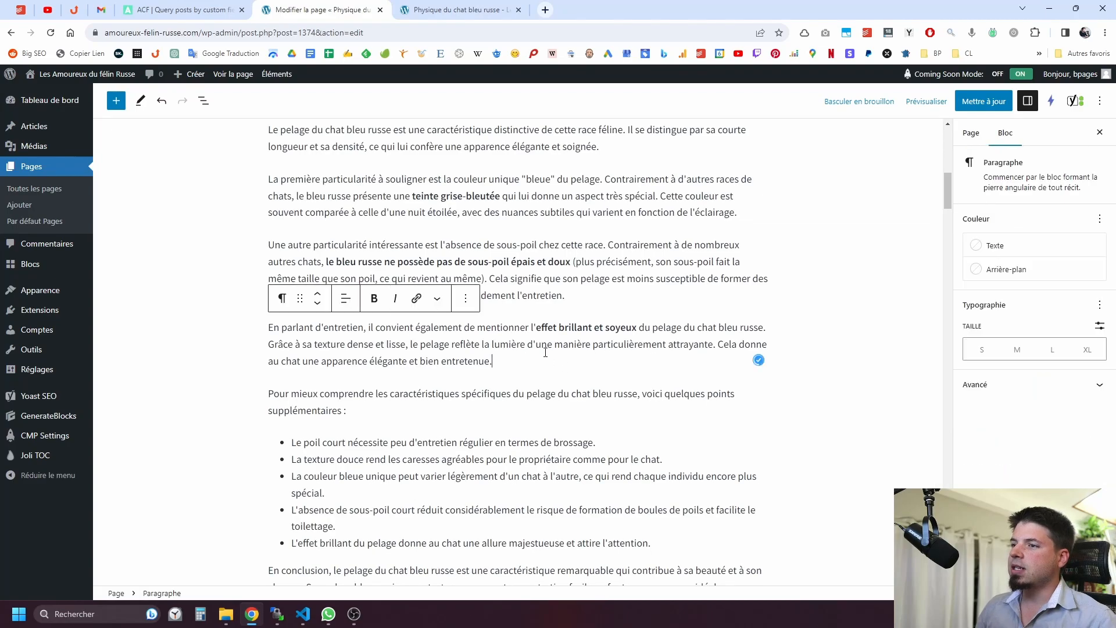
pyautogui.scroll(4, 541, 348)
pyautogui.scroll(-11, 348, 317)
pyautogui.scroll(-5, 498, 279)
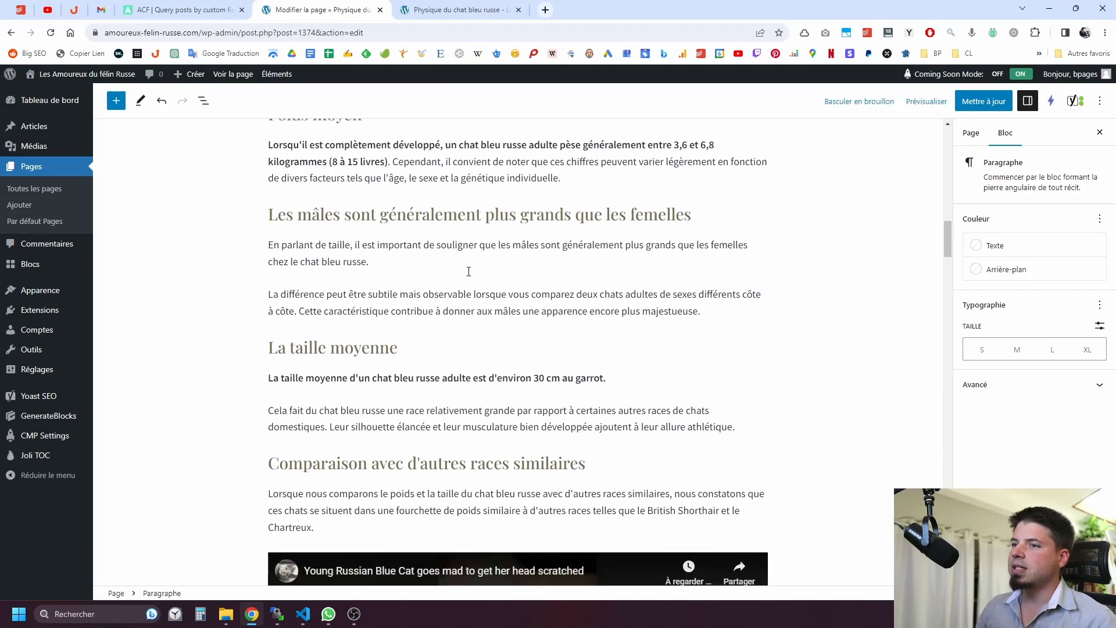
pyautogui.scroll(8, 477, 366)
pyautogui.click(464, 370)
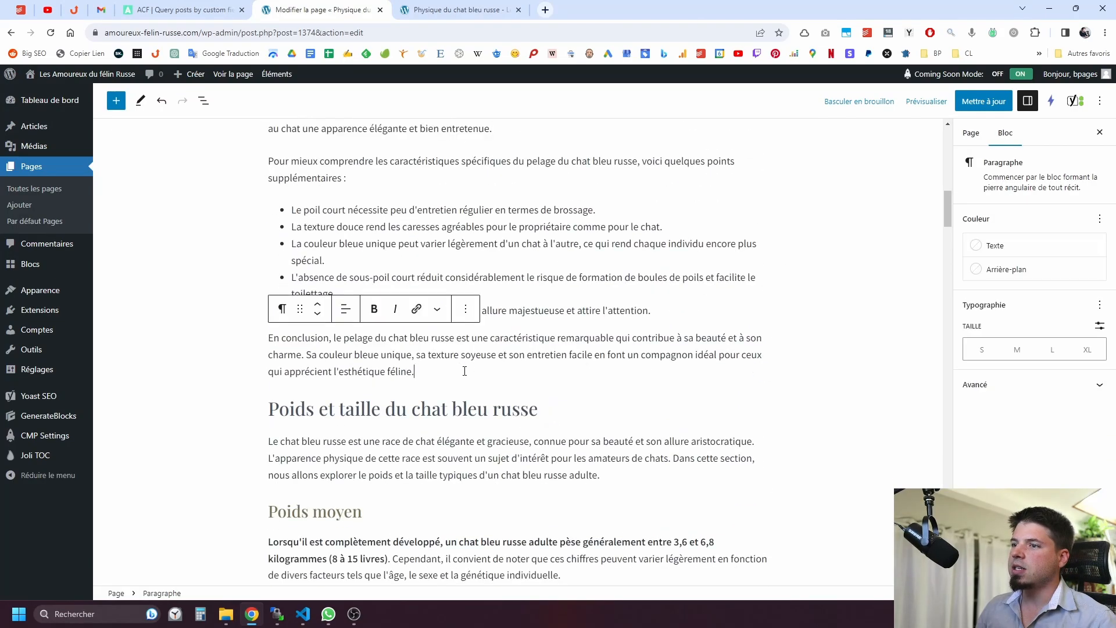
pyautogui.scroll(9, 466, 371)
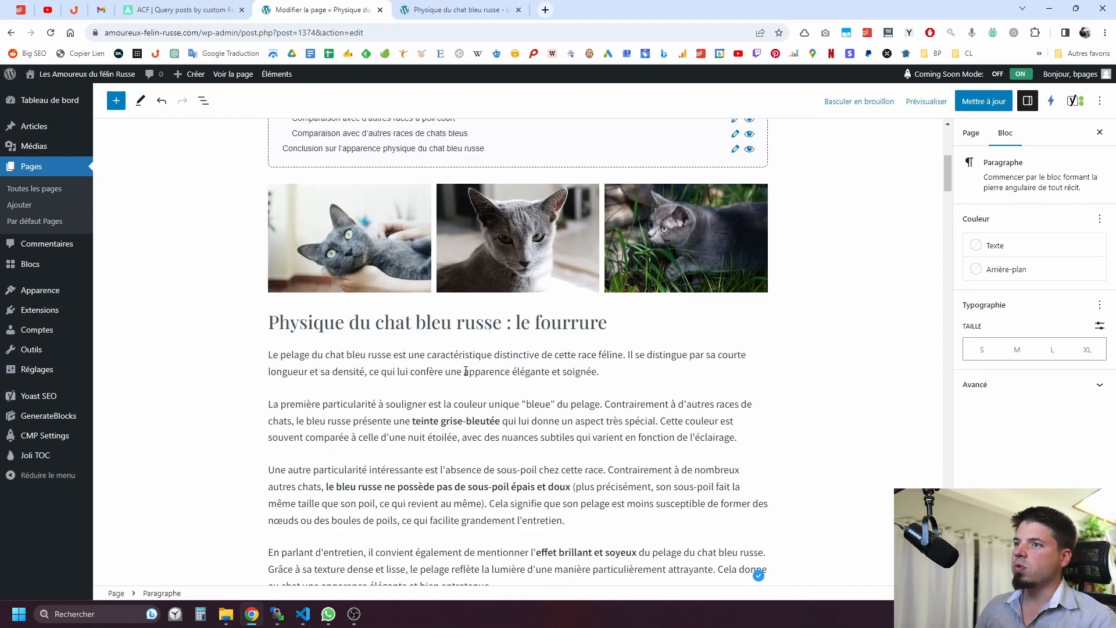
pyautogui.scroll(-9, 523, 327)
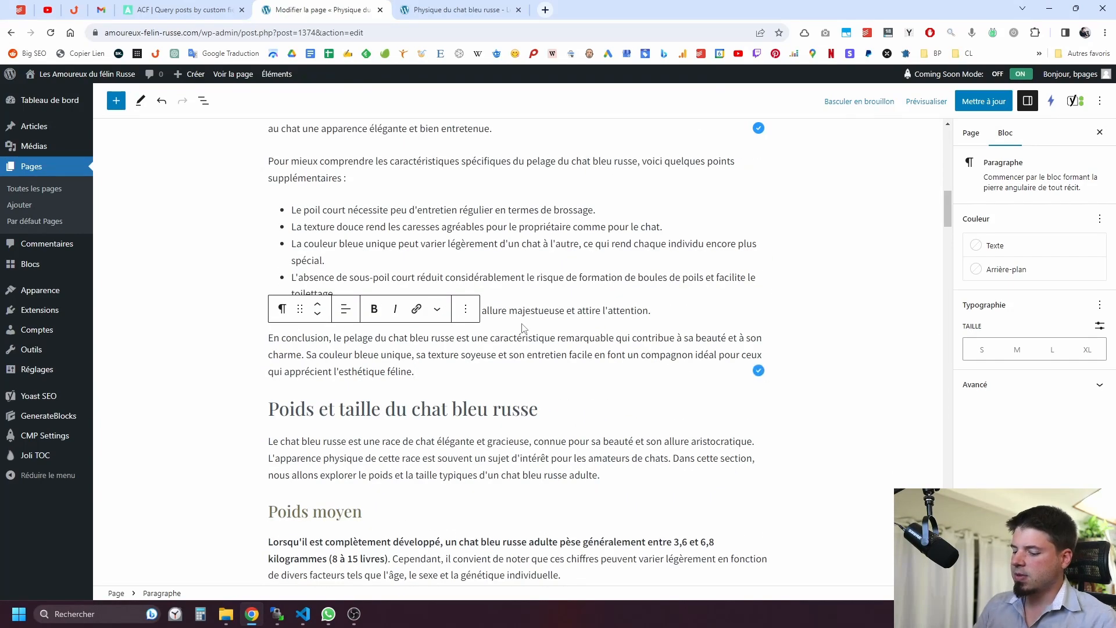
pyautogui.press('Return')
pyautogui.write('/image')
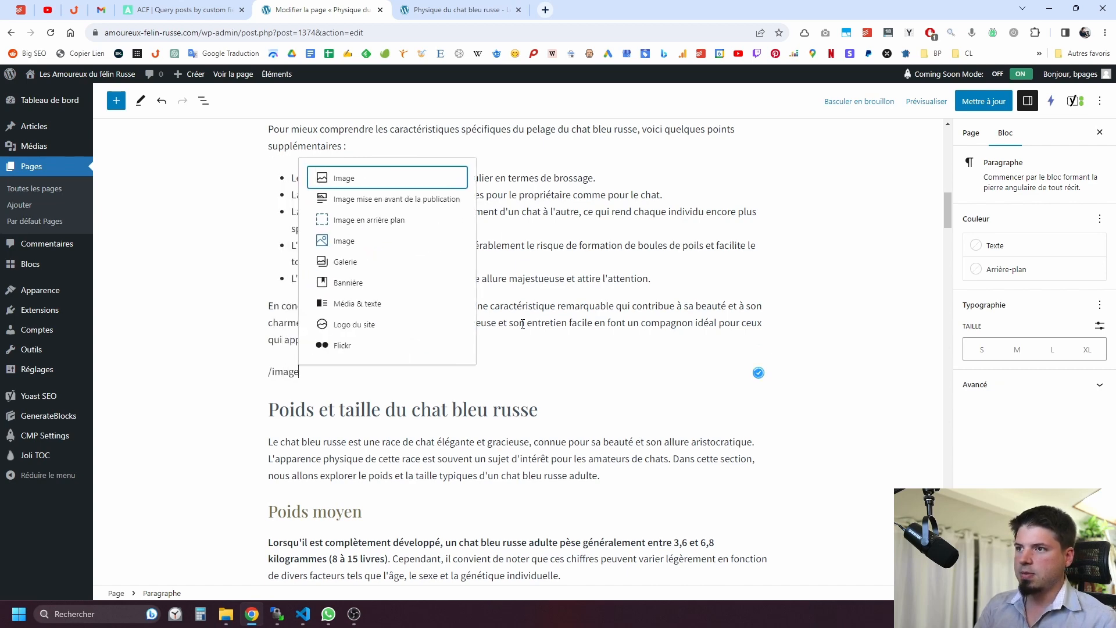
pyautogui.press('Return')
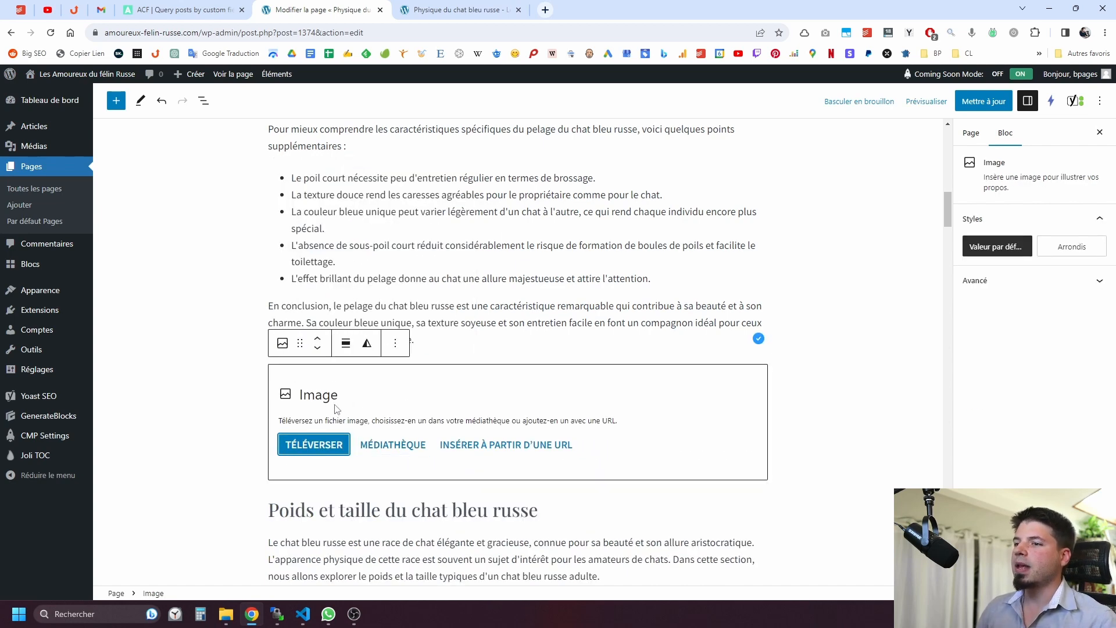
# - Search Unsplash through Instant Images for "russian blue cat" to fill the empty Image block
pyautogui.click(387, 448)
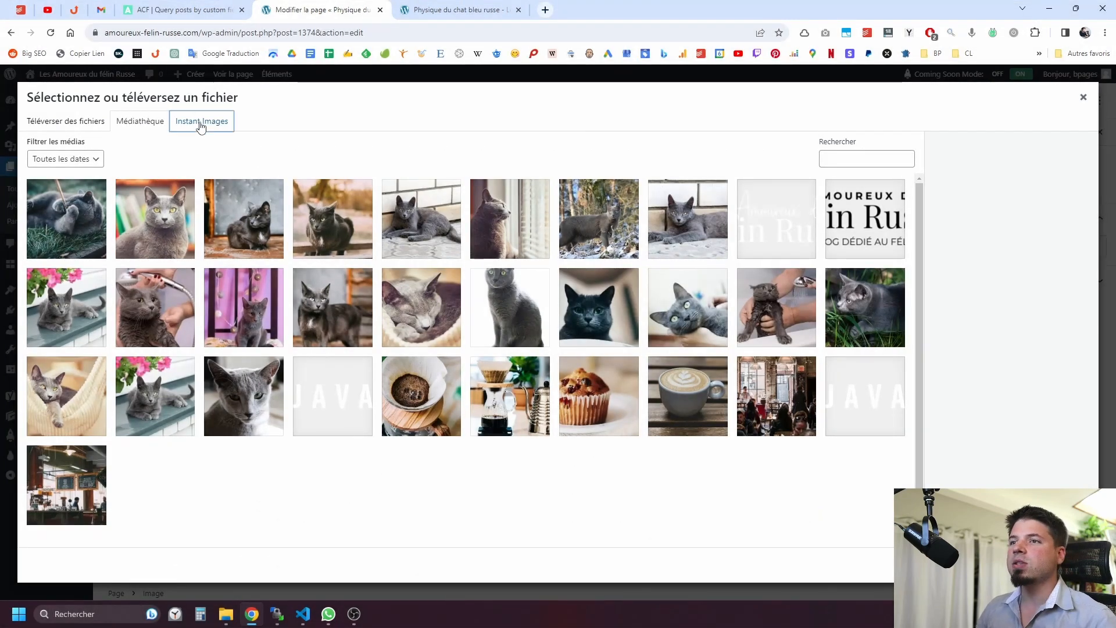
pyautogui.click(200, 124)
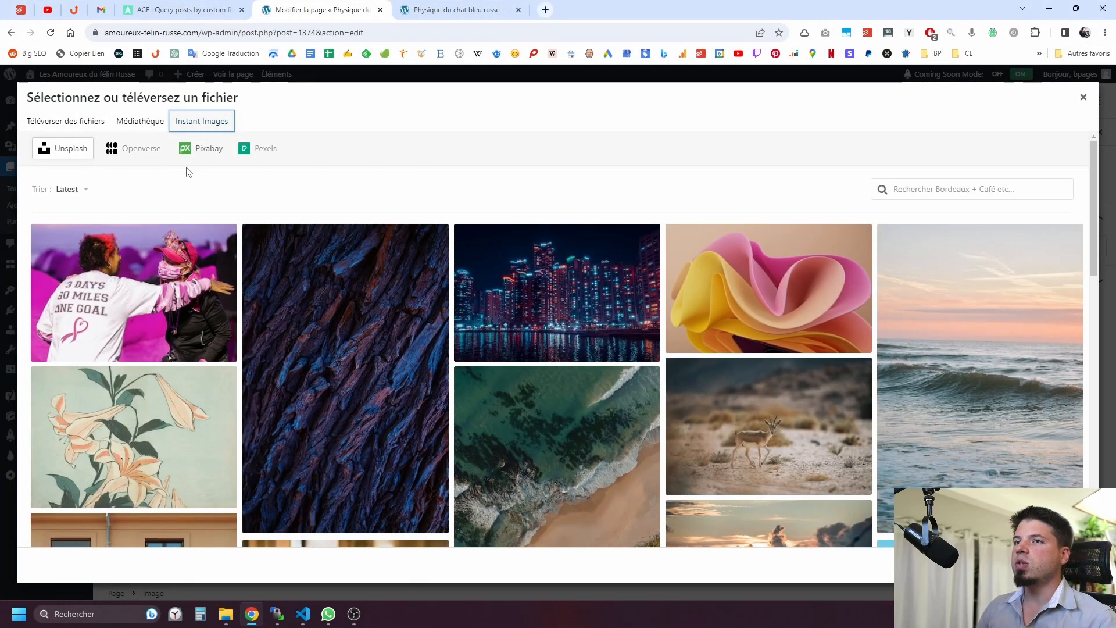
pyautogui.click(940, 190)
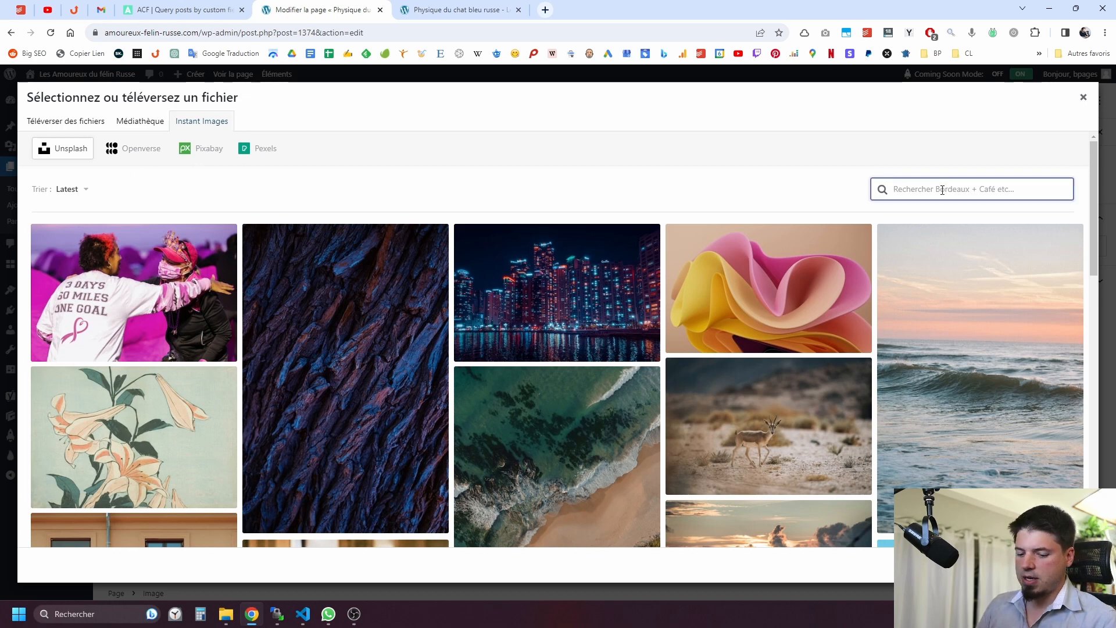
pyautogui.write('russian blue cat')
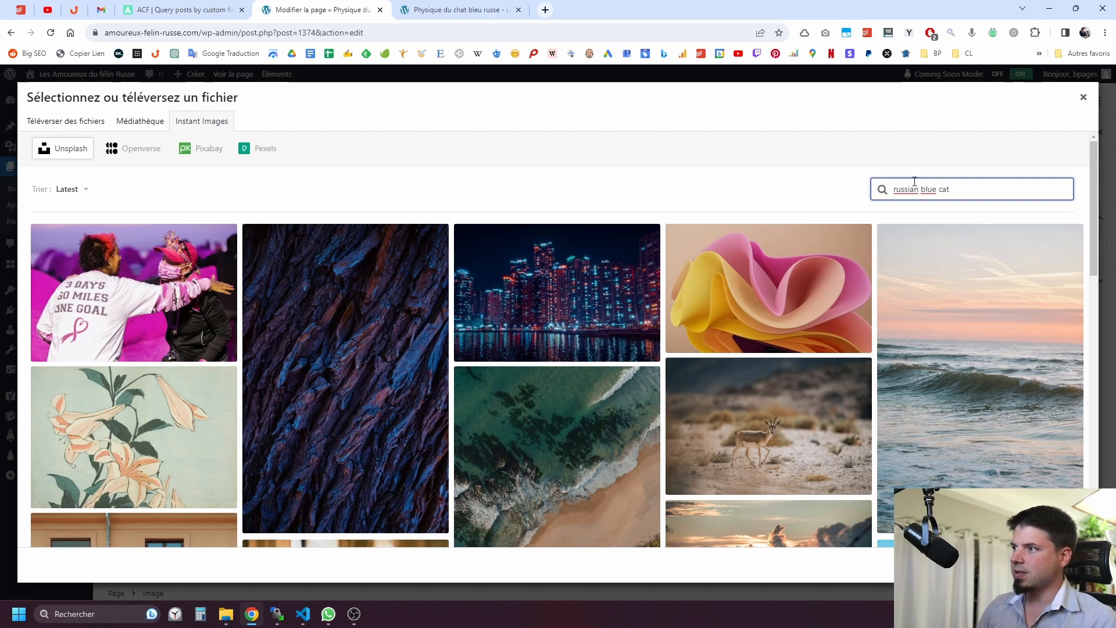
pyautogui.click(846, 185)
pyautogui.click(935, 187)
pyautogui.press('Return')
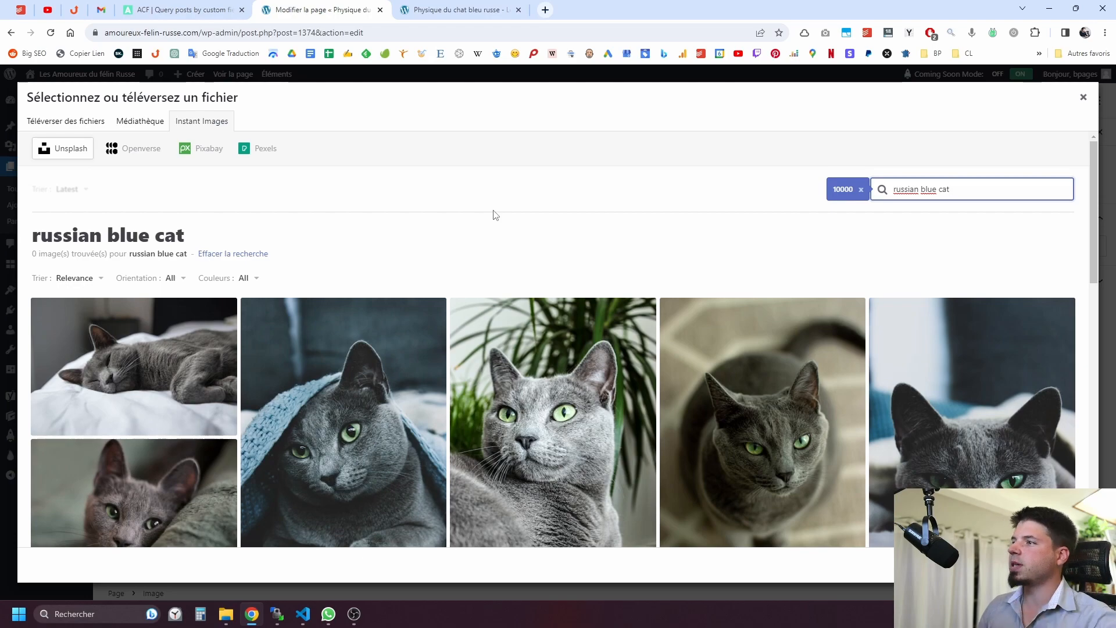
# - Import the photo of the grey cat sitting beside a bicycle wheel and insert it in the Image block
pyautogui.scroll(-10, 511, 204)
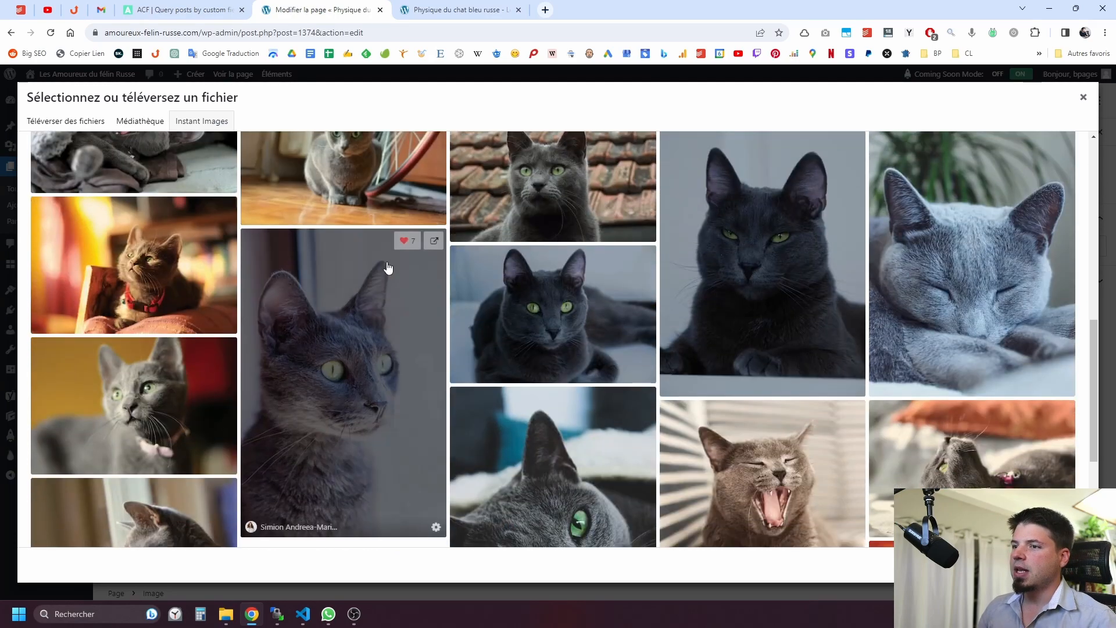
pyautogui.scroll(-4, 388, 268)
pyautogui.scroll(9, 497, 309)
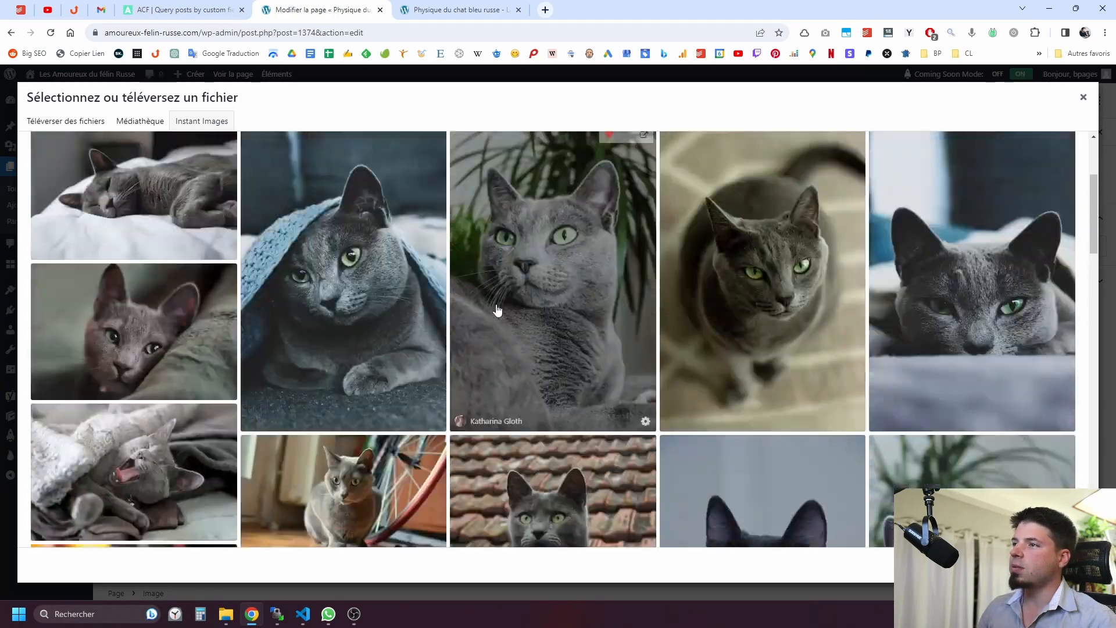
pyautogui.scroll(3, 386, 324)
pyautogui.scroll(-3, 279, 323)
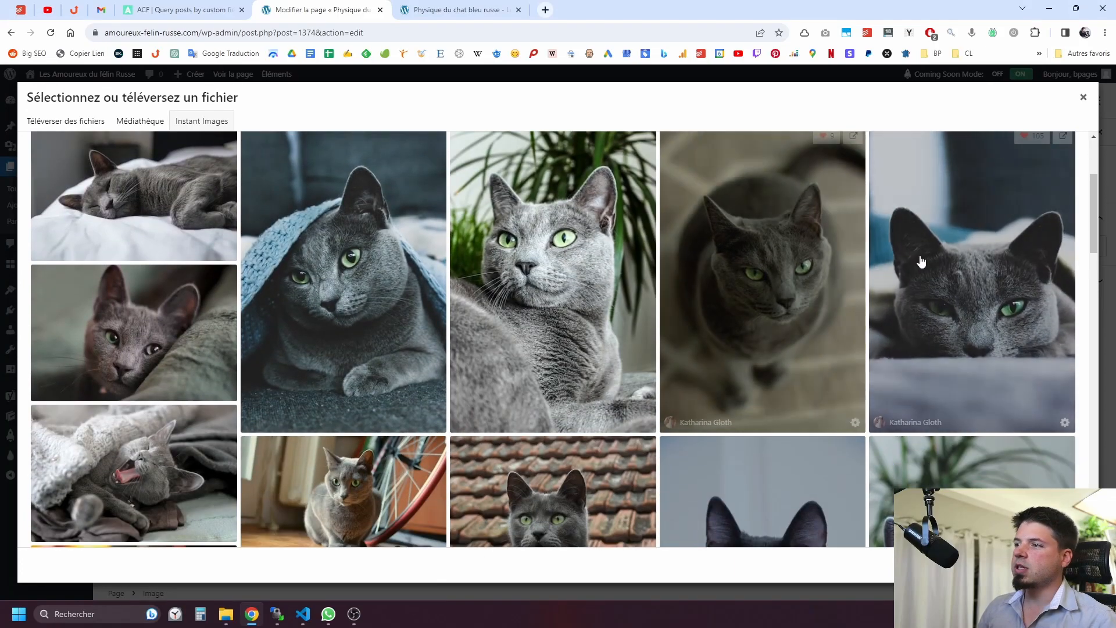
pyautogui.scroll(-5, 988, 273)
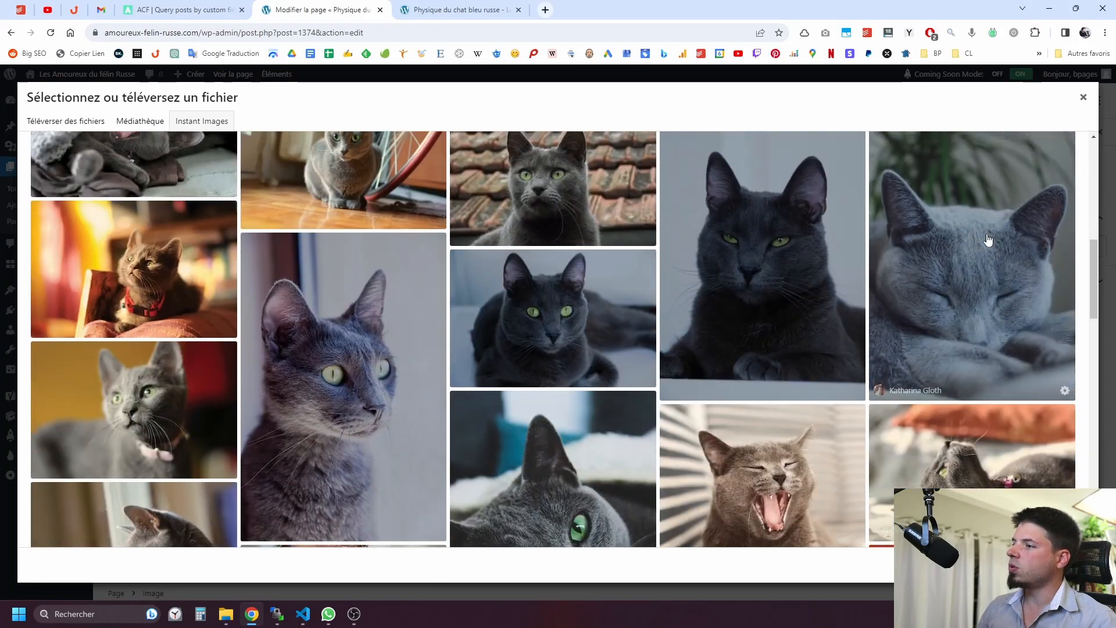
pyautogui.scroll(3, 712, 302)
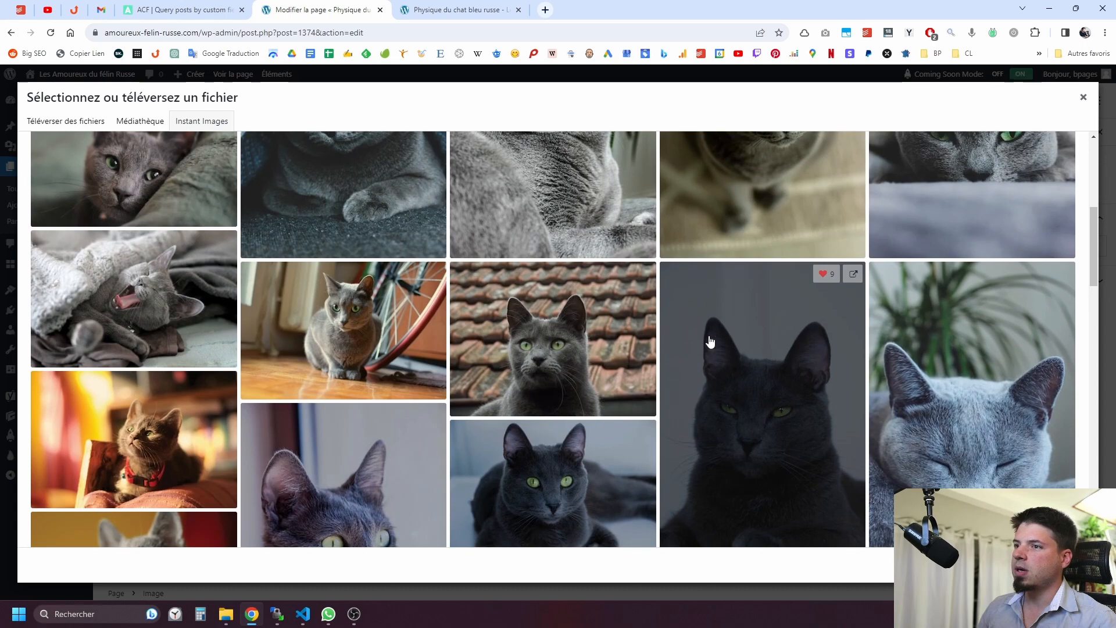
pyautogui.click(341, 327)
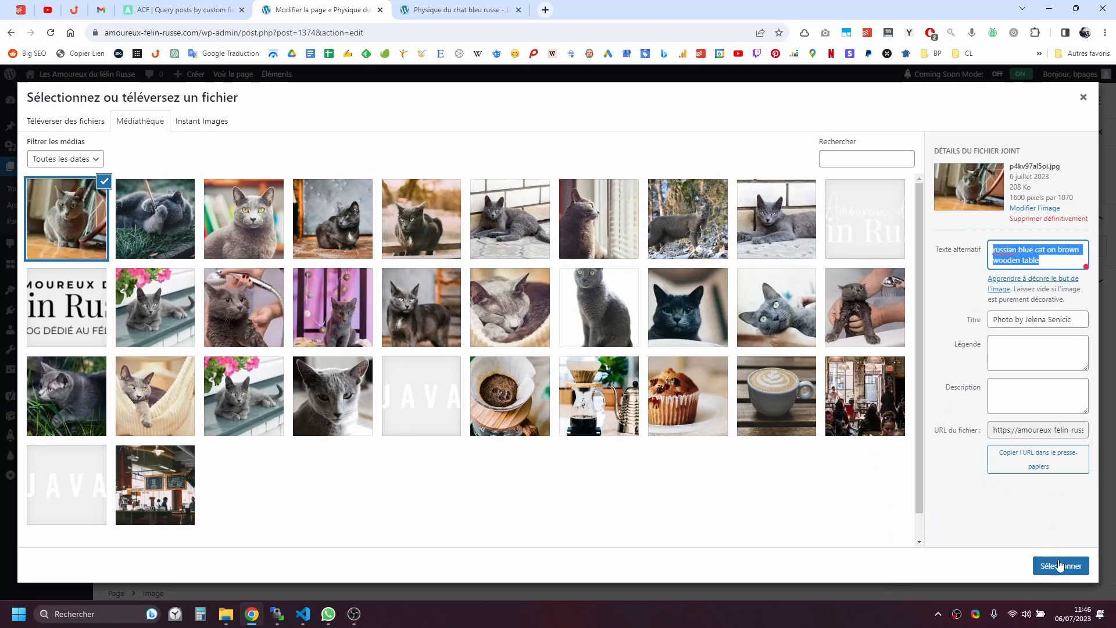
pyautogui.click(1059, 565)
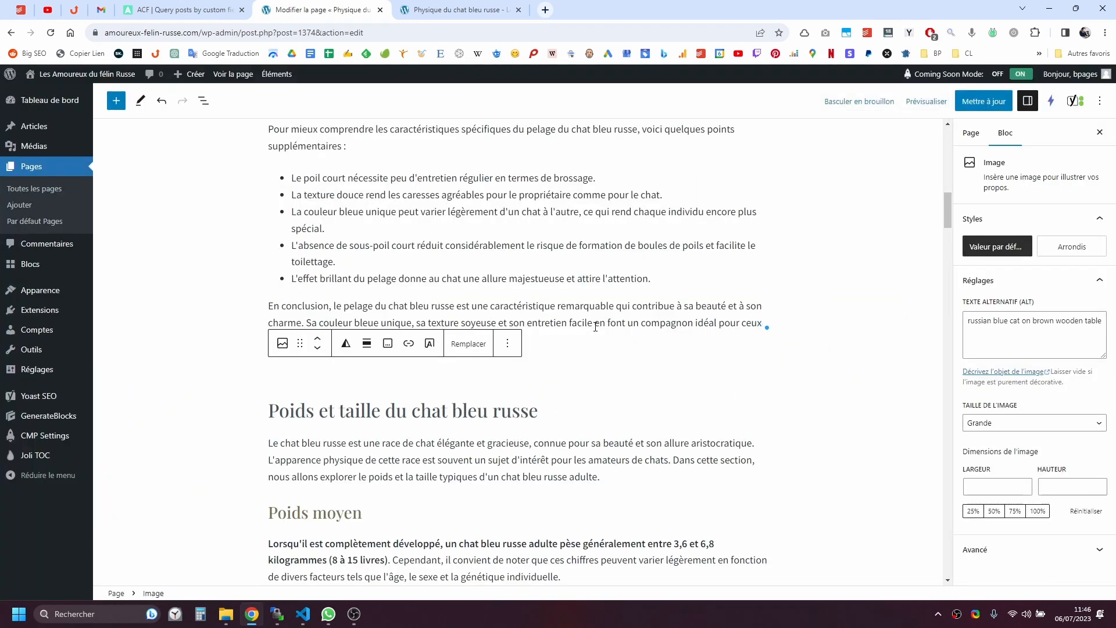
pyautogui.scroll(-5, 561, 287)
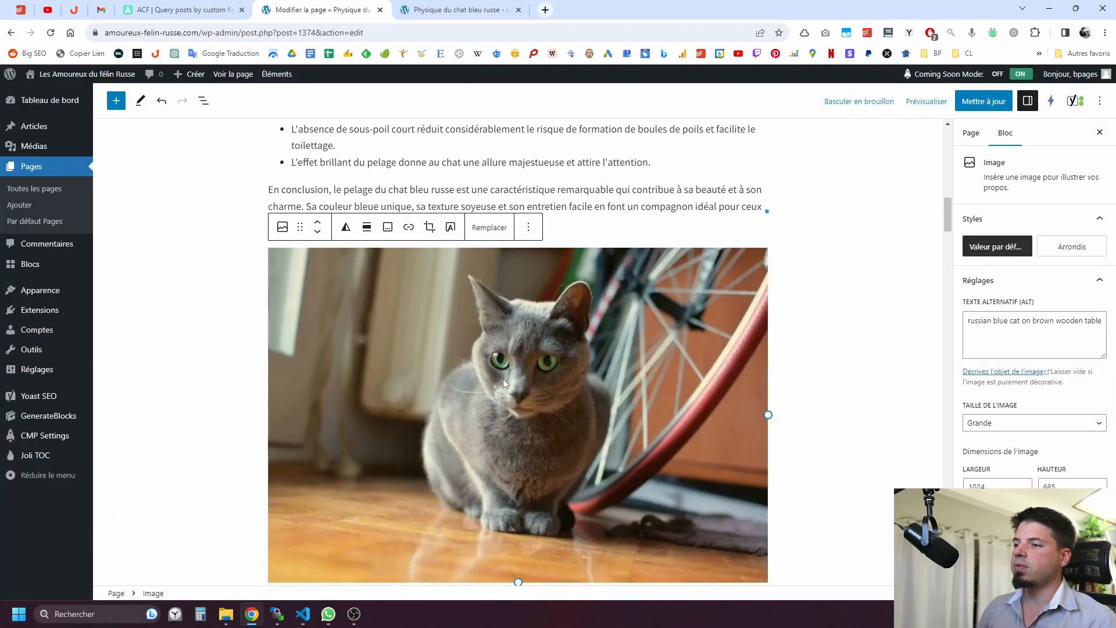
# - Update the page, check the new cat photo on the reloaded live page and return to the page editor
pyautogui.click(849, 181)
pyautogui.click(984, 103)
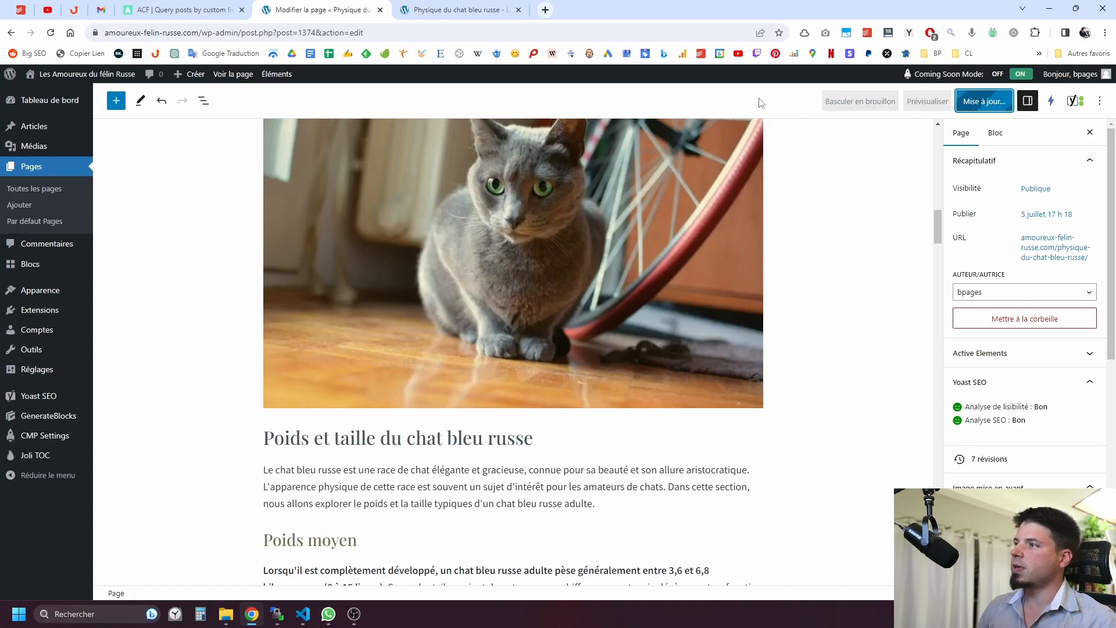
pyautogui.click(459, 10)
pyautogui.click(52, 33)
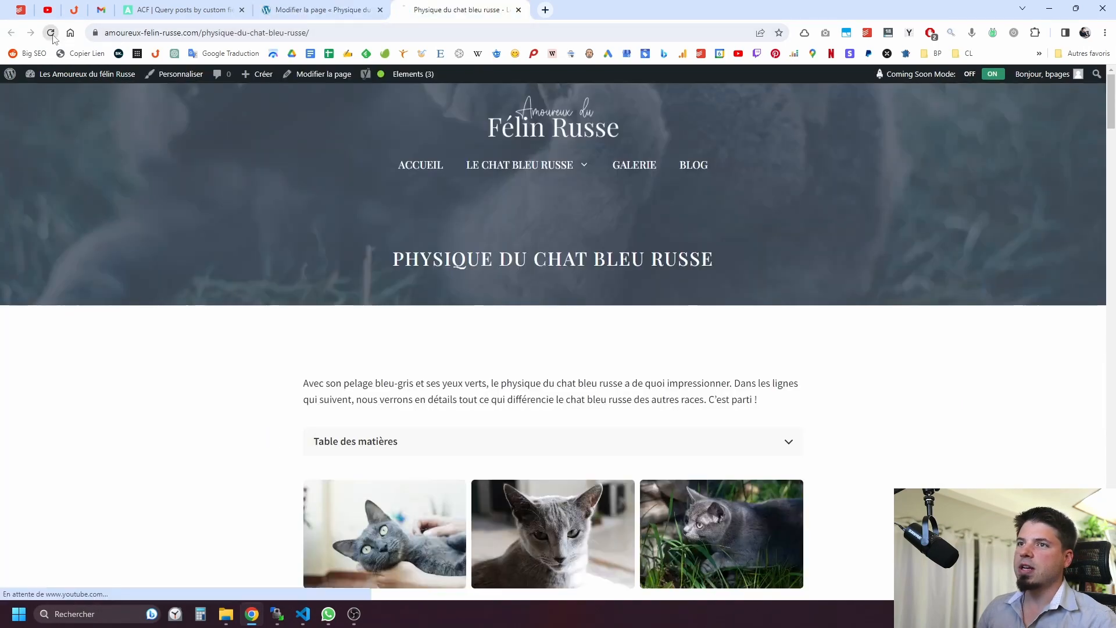
pyautogui.scroll(-15, 251, 352)
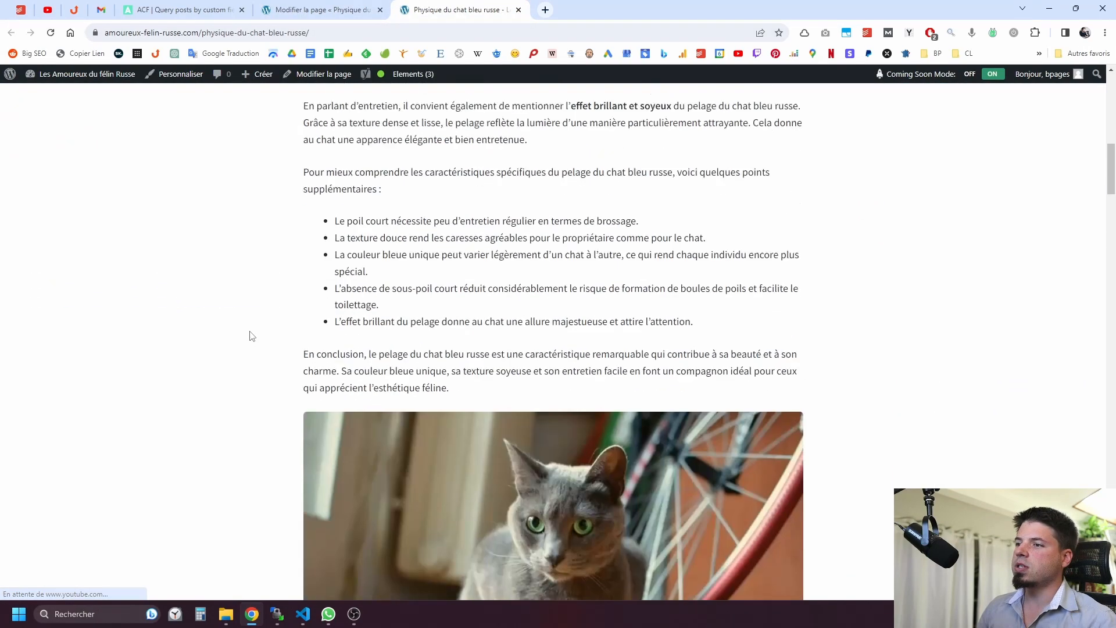
pyautogui.scroll(2, 259, 350)
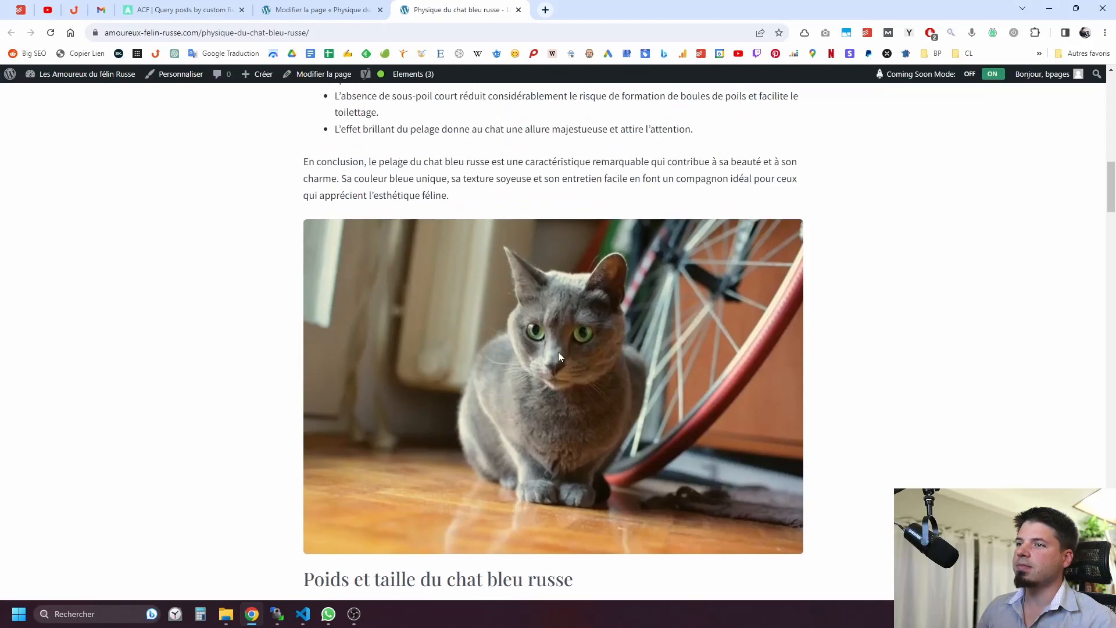
pyautogui.scroll(15, 503, 362)
pyautogui.click(351, 6)
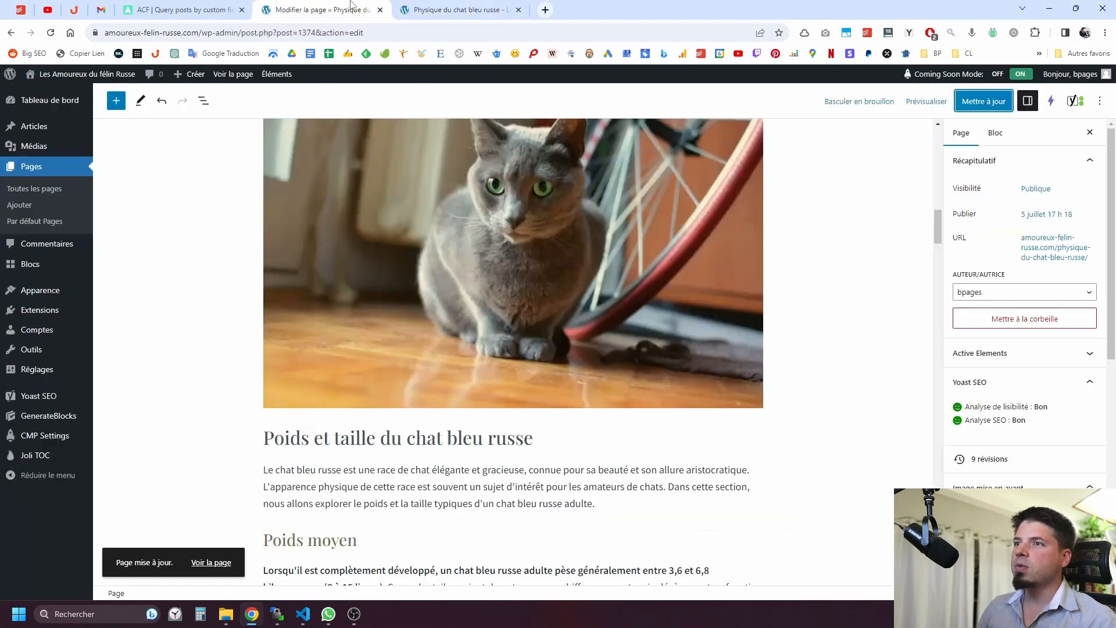
# - Insert an empty Image block just above the heading "Conclusion sur l'apparence physique du chat bleu russe"
pyautogui.scroll(2, 487, 201)
pyautogui.scroll(-1, 517, 355)
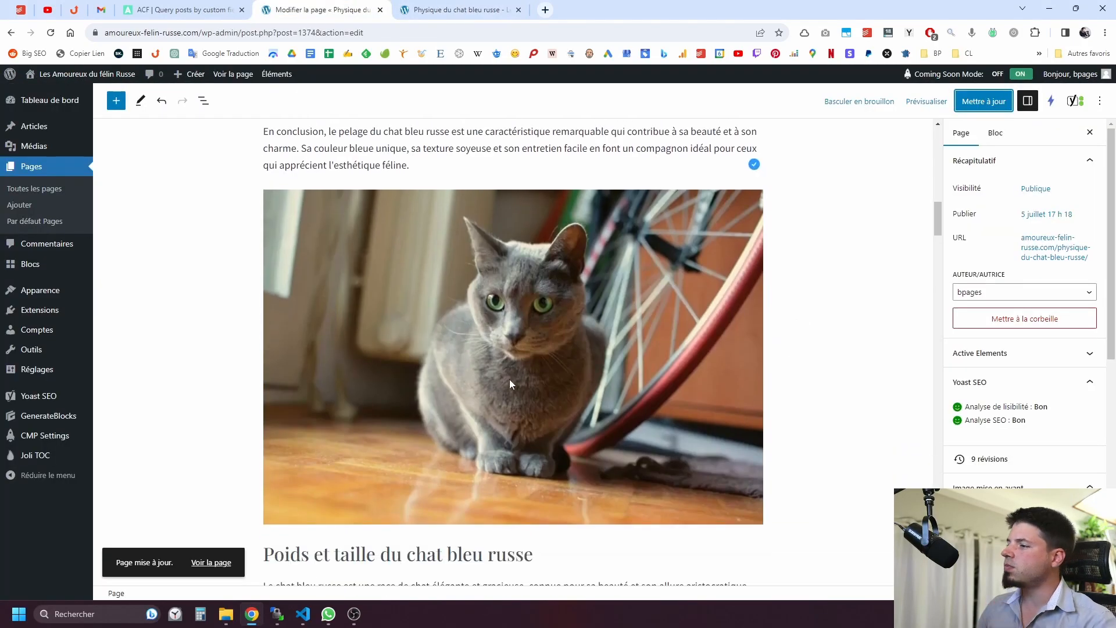
pyautogui.scroll(7, 509, 384)
pyautogui.scroll(-14, 500, 377)
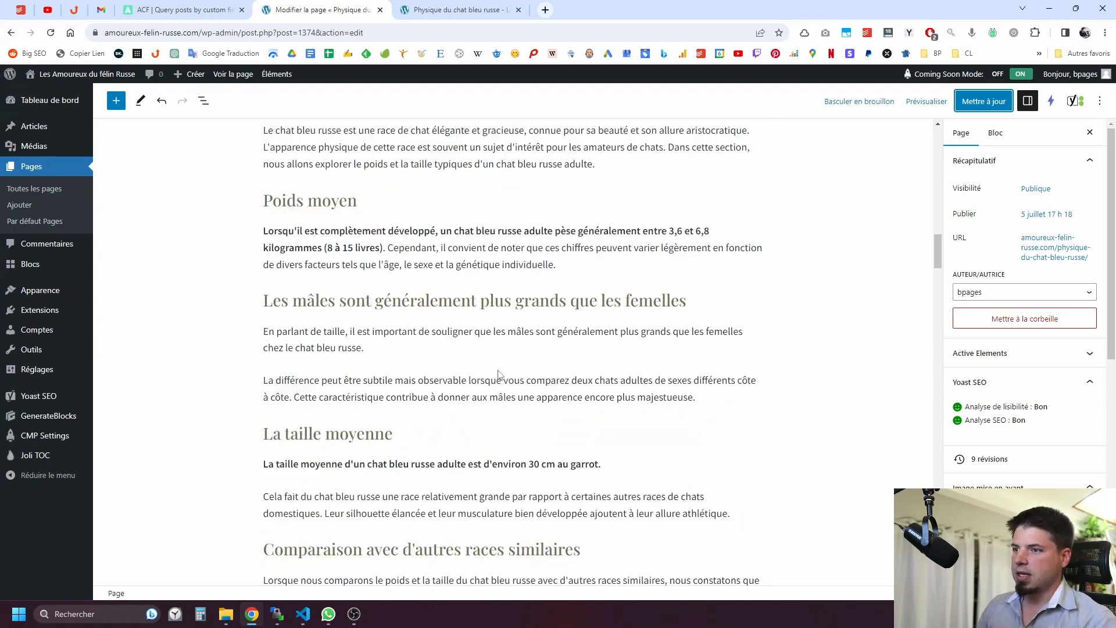
pyautogui.scroll(-20, 498, 374)
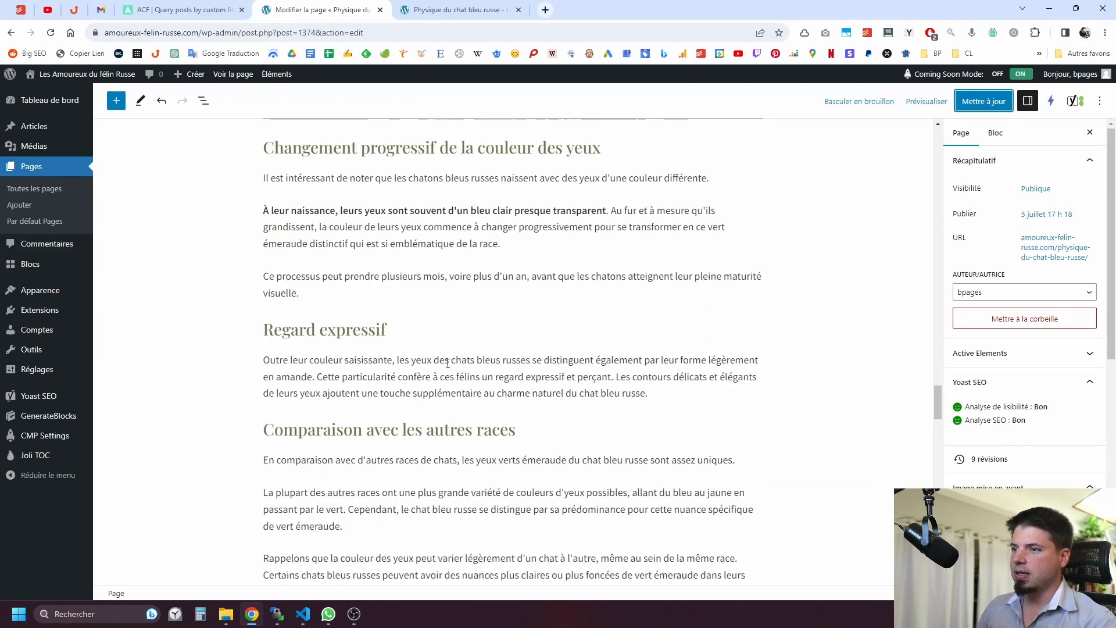
pyautogui.scroll(-20, 465, 360)
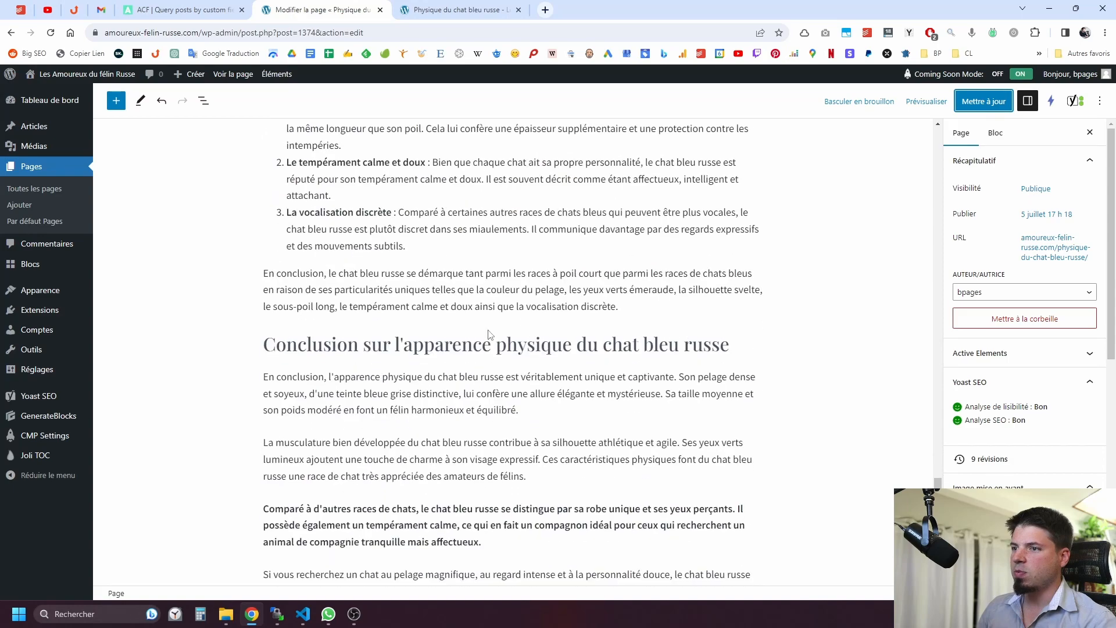
pyautogui.scroll(1, 654, 325)
pyautogui.click(659, 316)
pyautogui.press('Return')
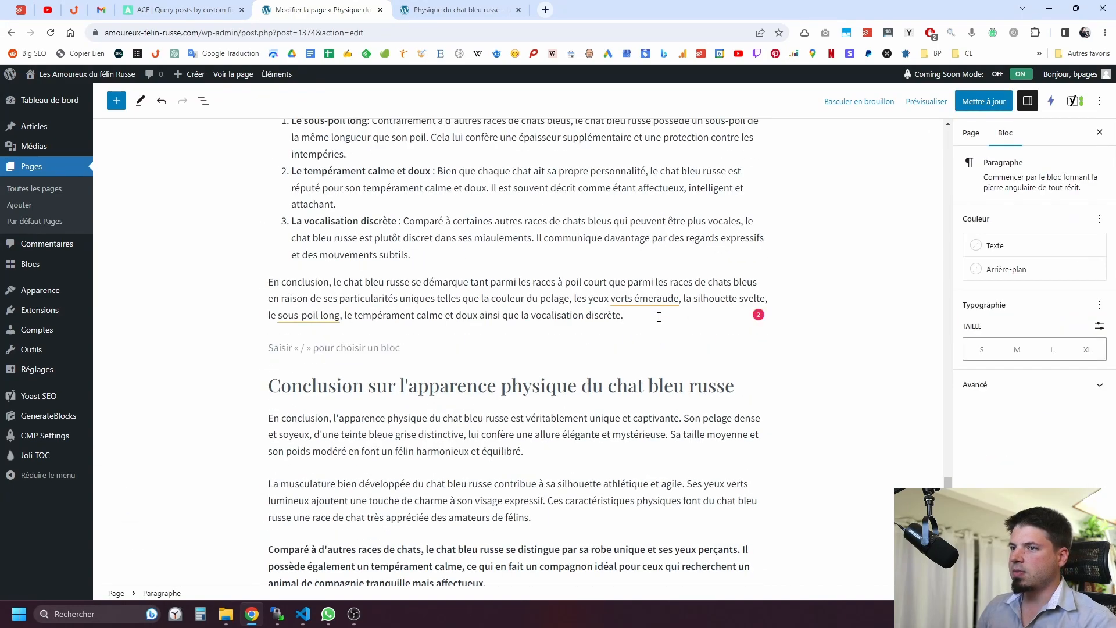
pyautogui.write('/image')
pyautogui.press('Return')
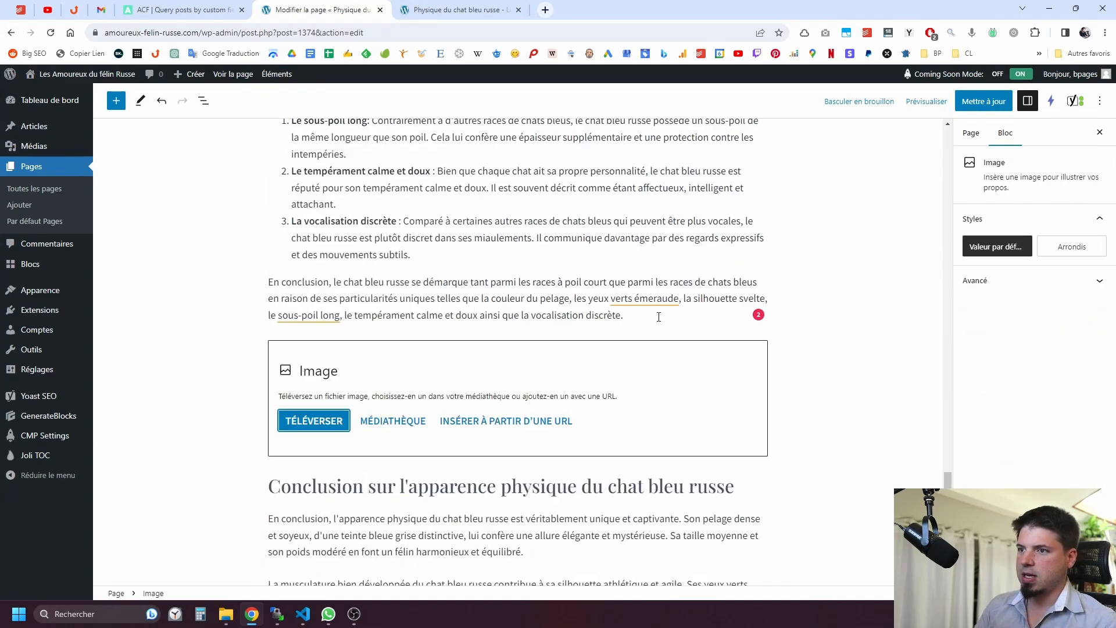
# - Search Openverse through Instant Images for "russian blue" with Wikimedia as the source, for the new Image block
pyautogui.click(369, 415)
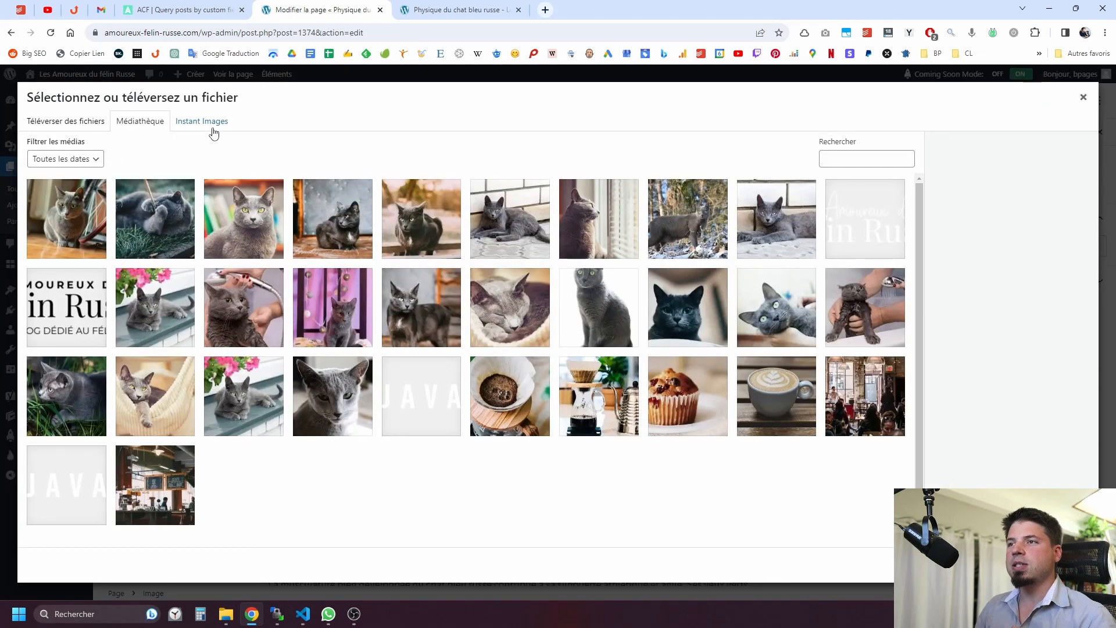
pyautogui.click(214, 123)
pyautogui.click(142, 153)
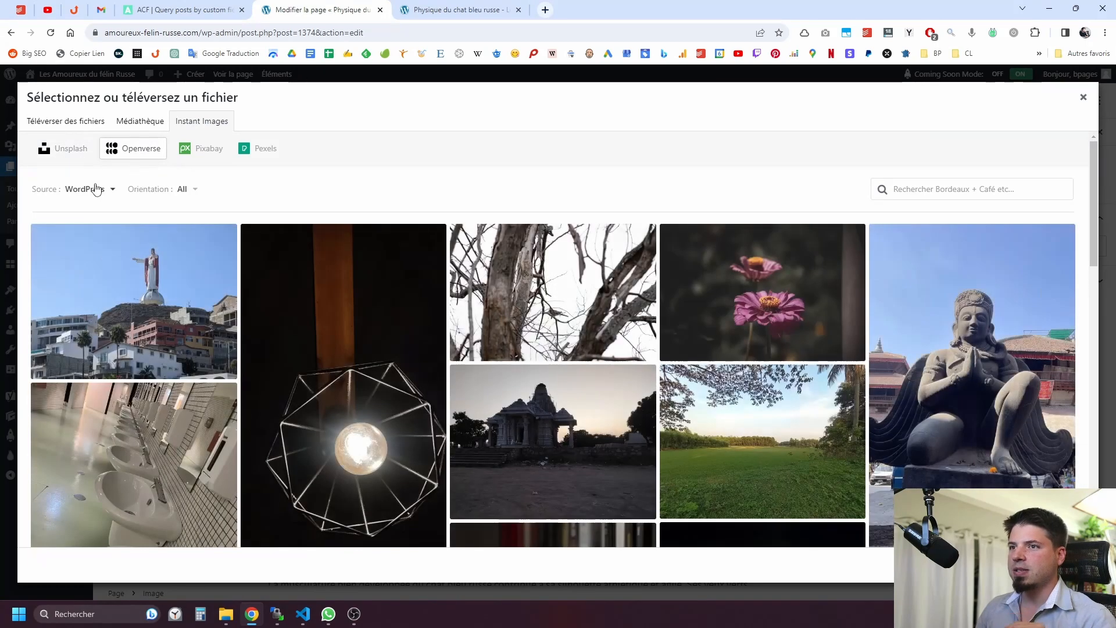
pyautogui.click(93, 189)
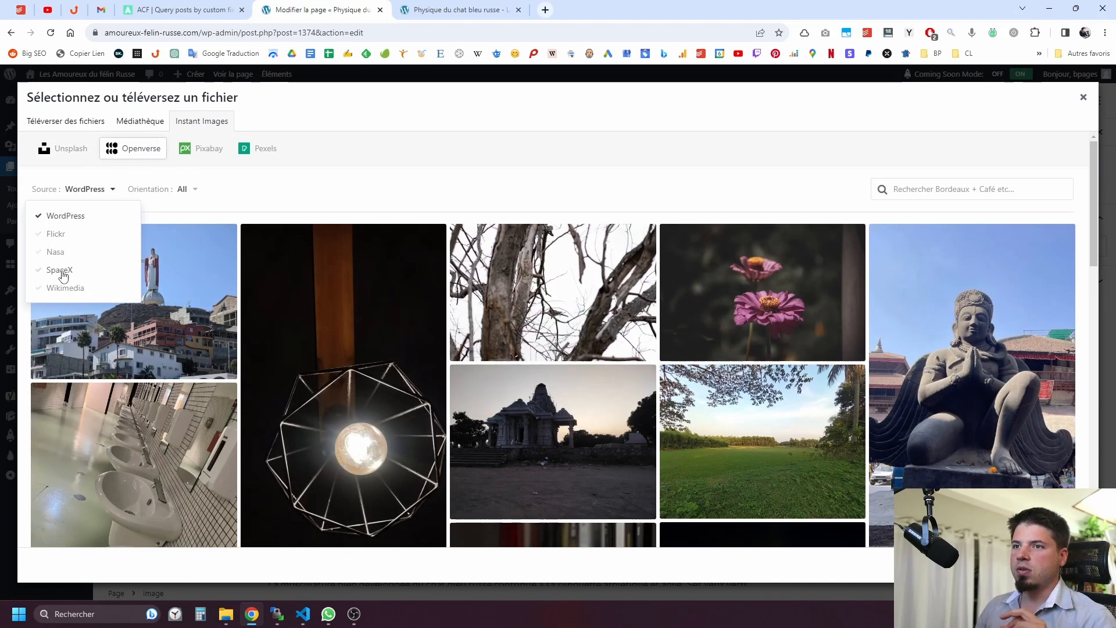
pyautogui.click(67, 289)
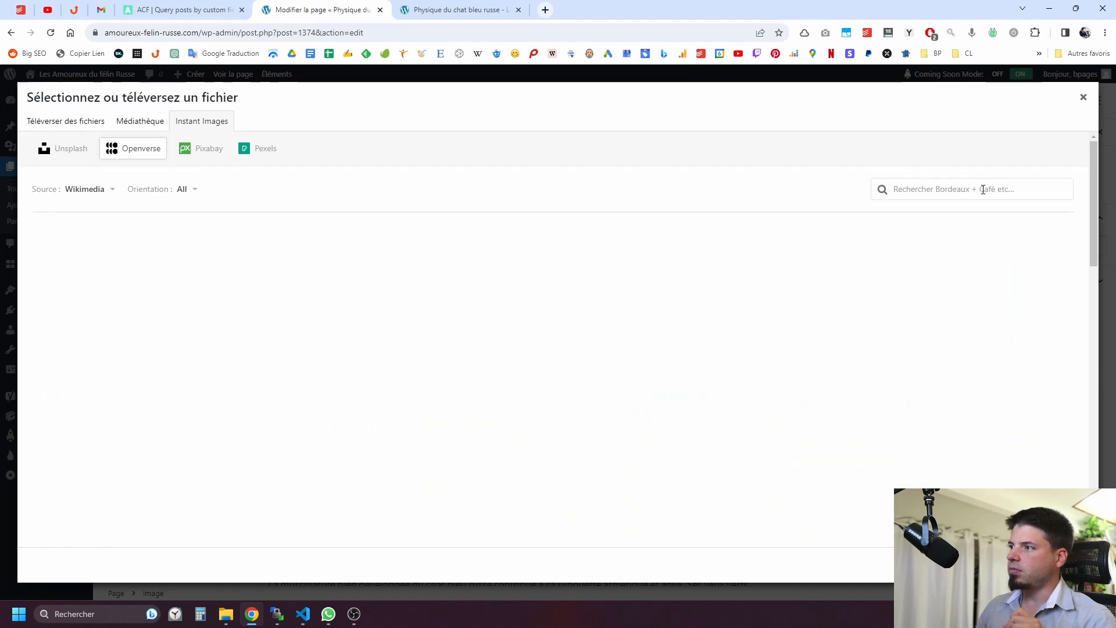
pyautogui.click(973, 192)
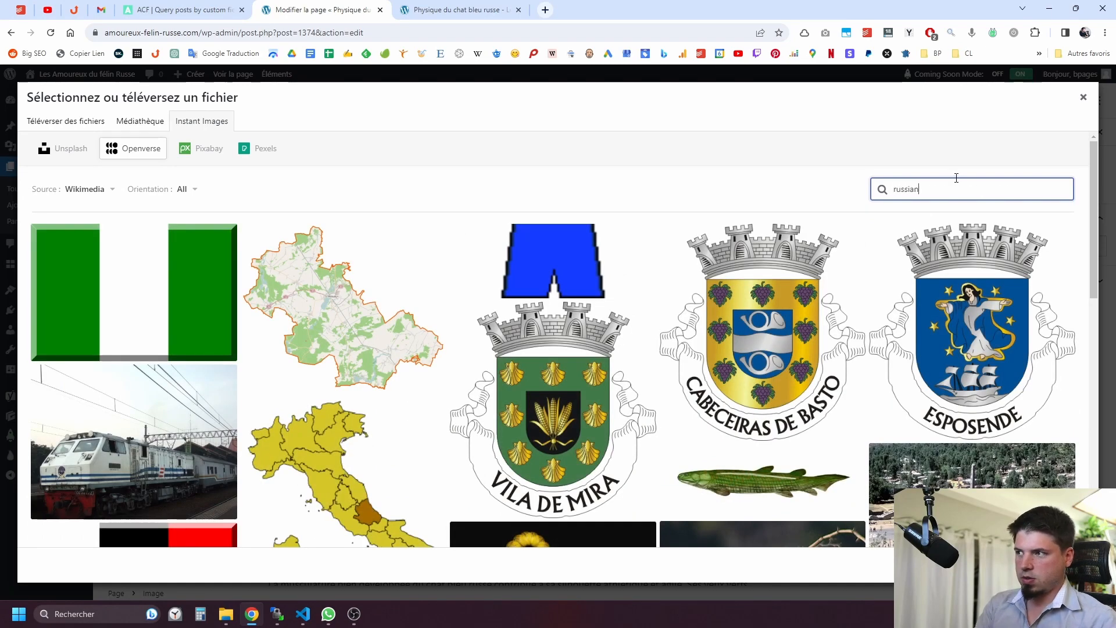
pyautogui.press('Return')
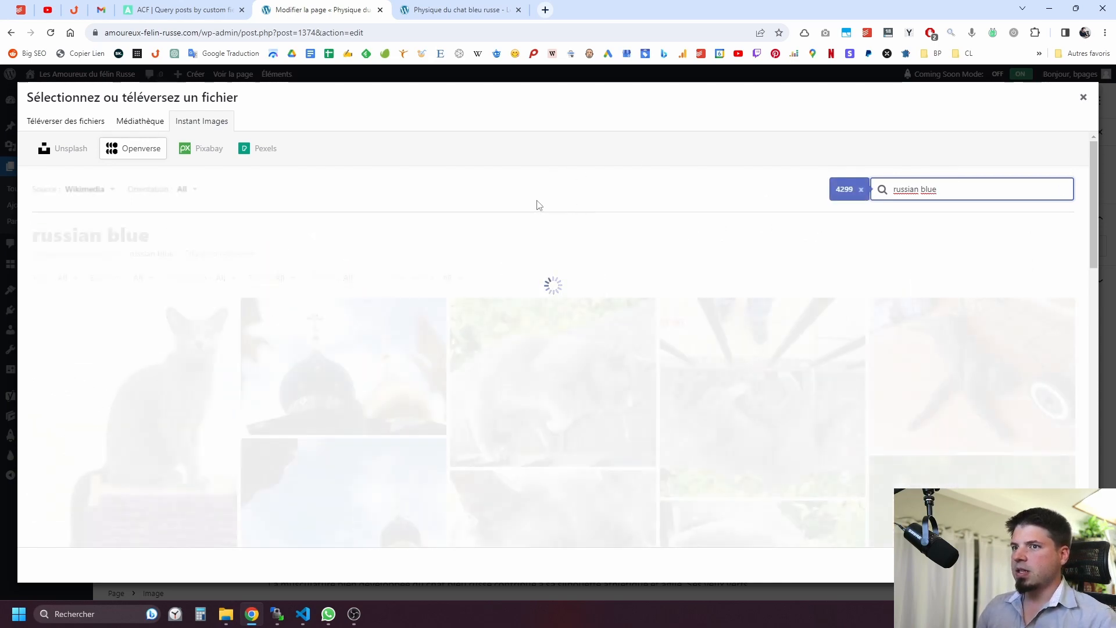
# - Import the dark close-up photo of the green-eyed grey cat from the Openverse results and insert it in the Image block
pyautogui.scroll(-8, 584, 232)
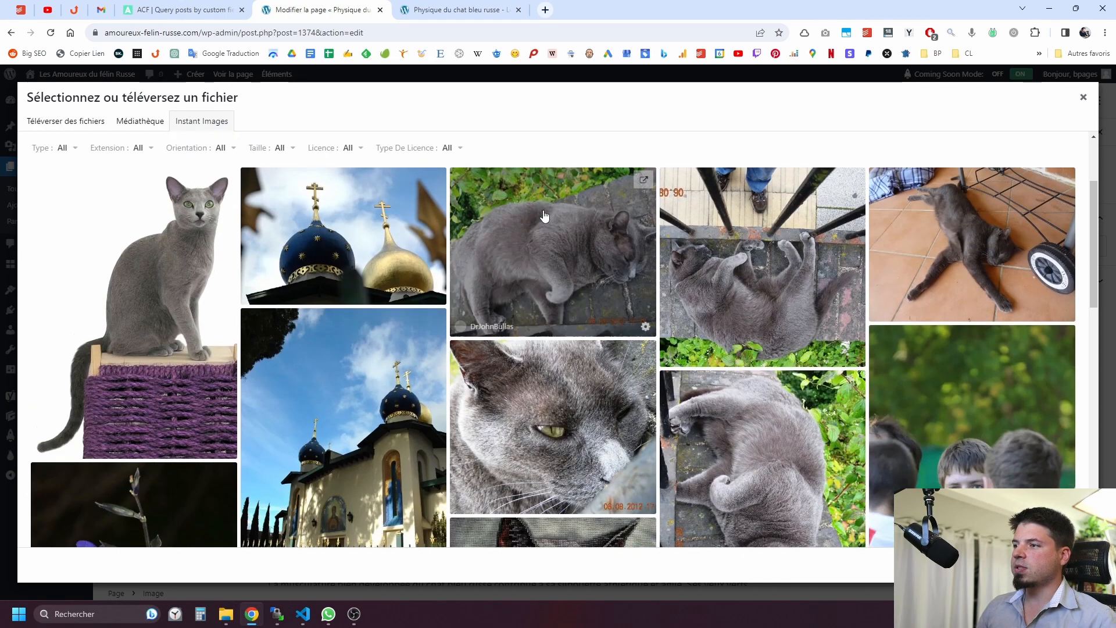
pyautogui.scroll(-5, 578, 270)
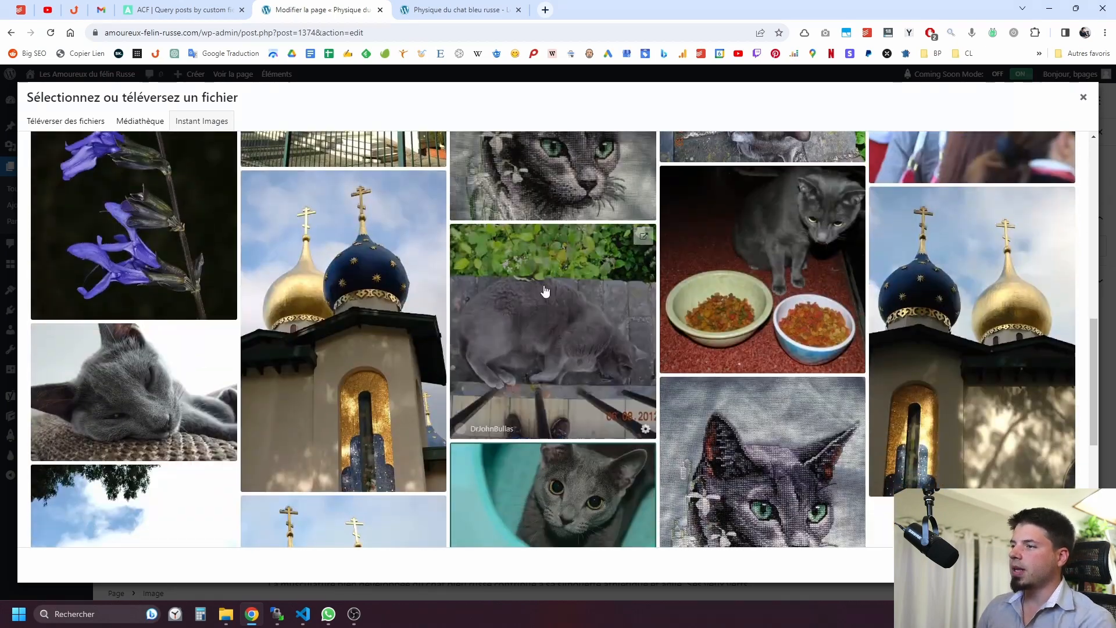
pyautogui.scroll(2, 581, 335)
pyautogui.scroll(-5, 580, 335)
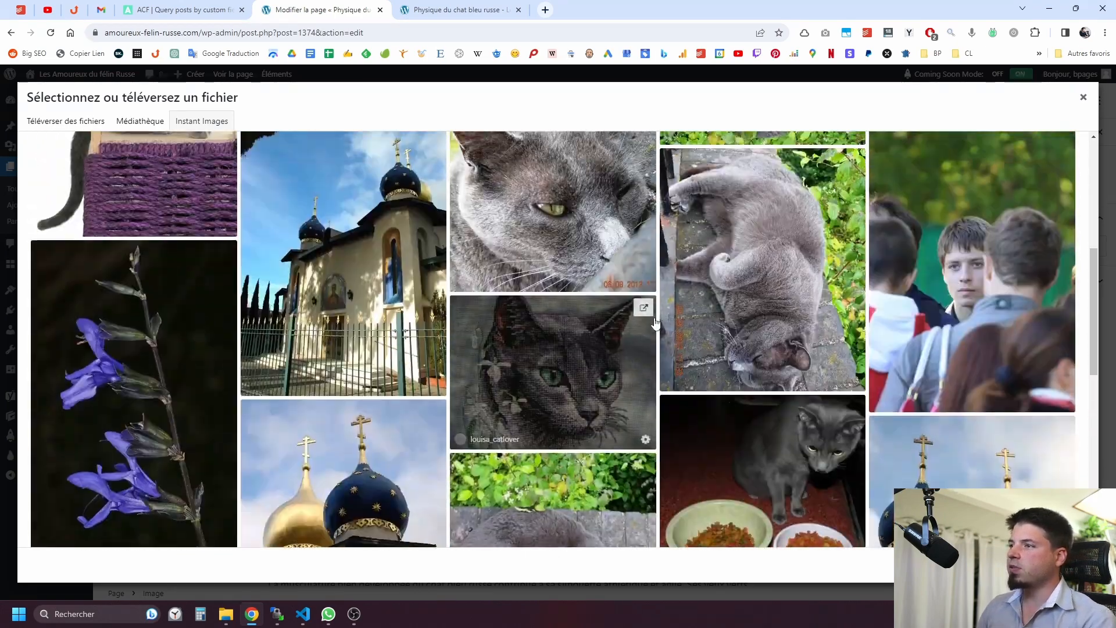
pyautogui.scroll(3, 523, 407)
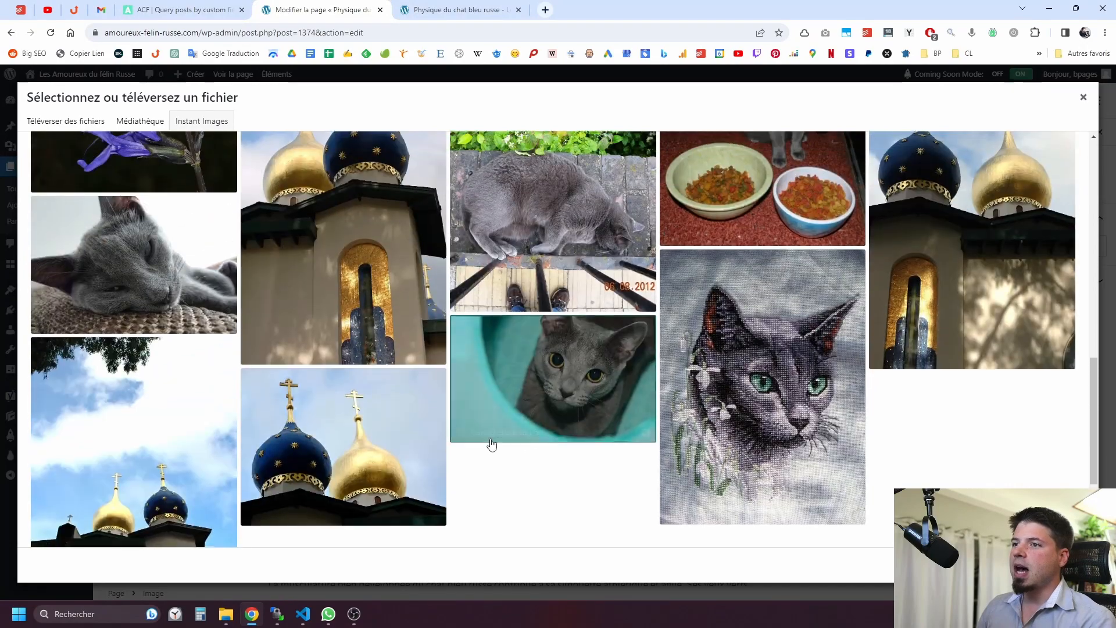
pyautogui.scroll(-5, 594, 388)
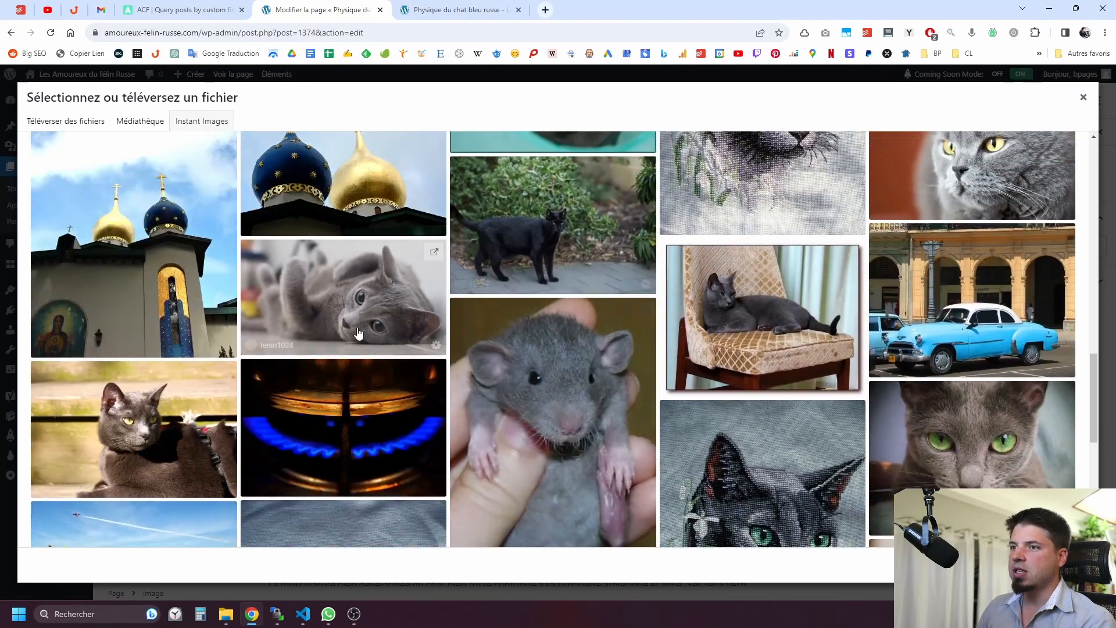
pyautogui.scroll(-2, 593, 351)
pyautogui.scroll(-5, 594, 350)
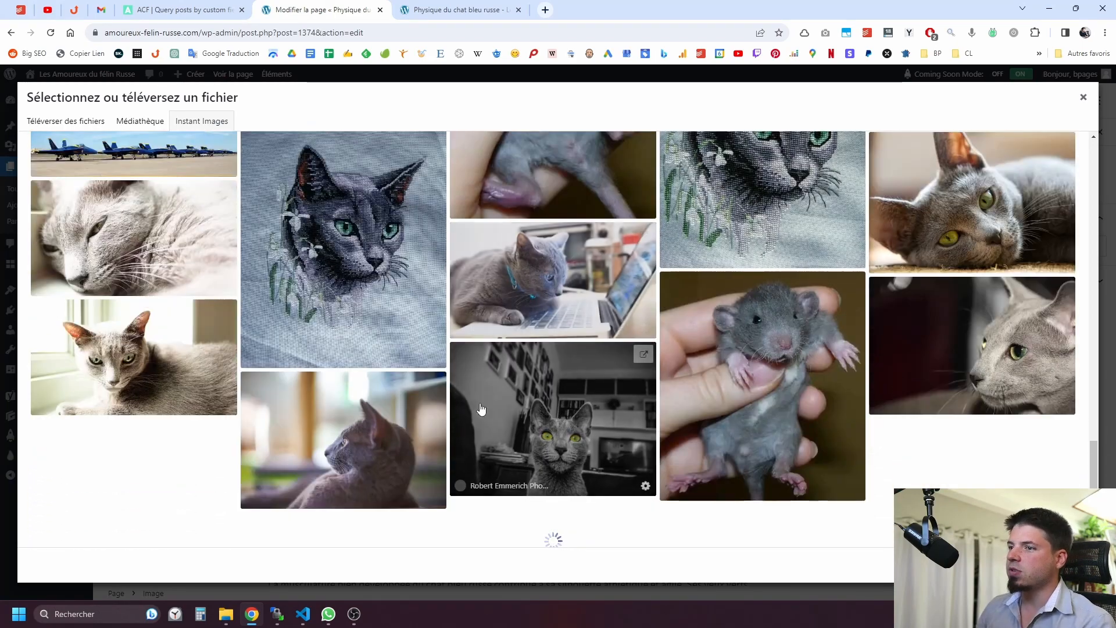
pyautogui.scroll(-1, 957, 388)
pyautogui.scroll(-5, 957, 388)
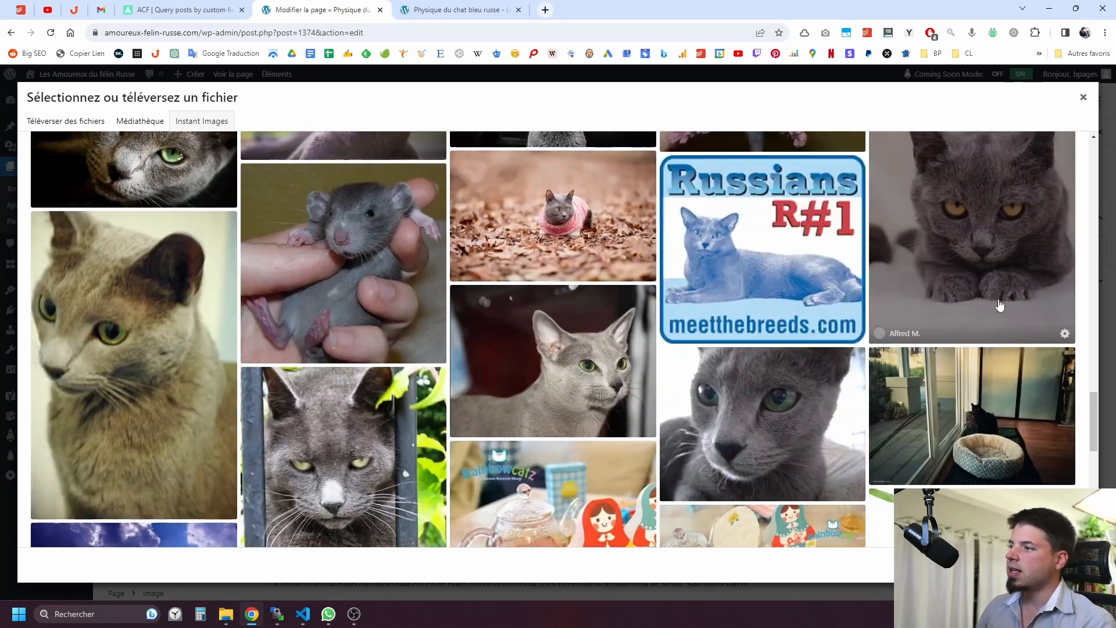
pyautogui.scroll(-1, 580, 332)
pyautogui.scroll(6, 580, 331)
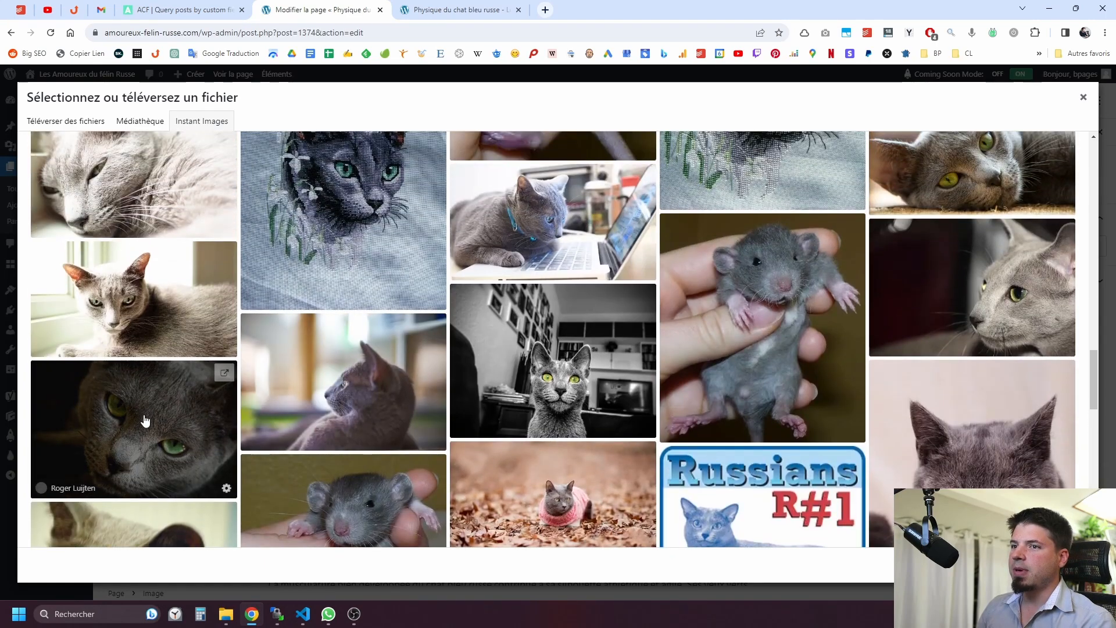
pyautogui.click(145, 421)
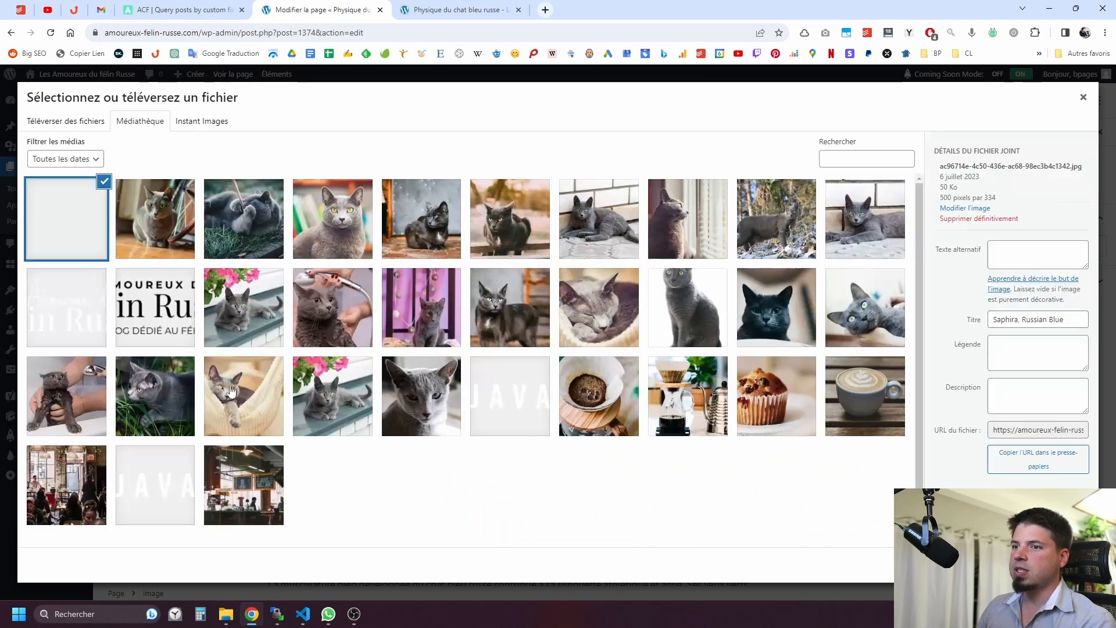
pyautogui.click(1060, 566)
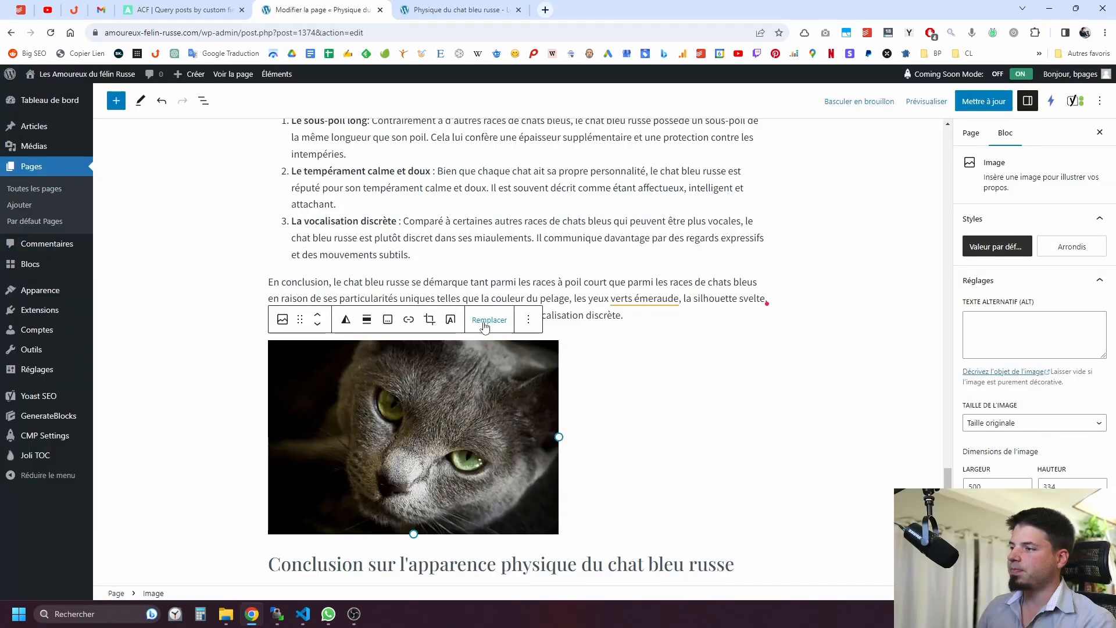
# - Look at the size options offered for the inserted cat photo and keep the block selected
pyautogui.click(1062, 424)
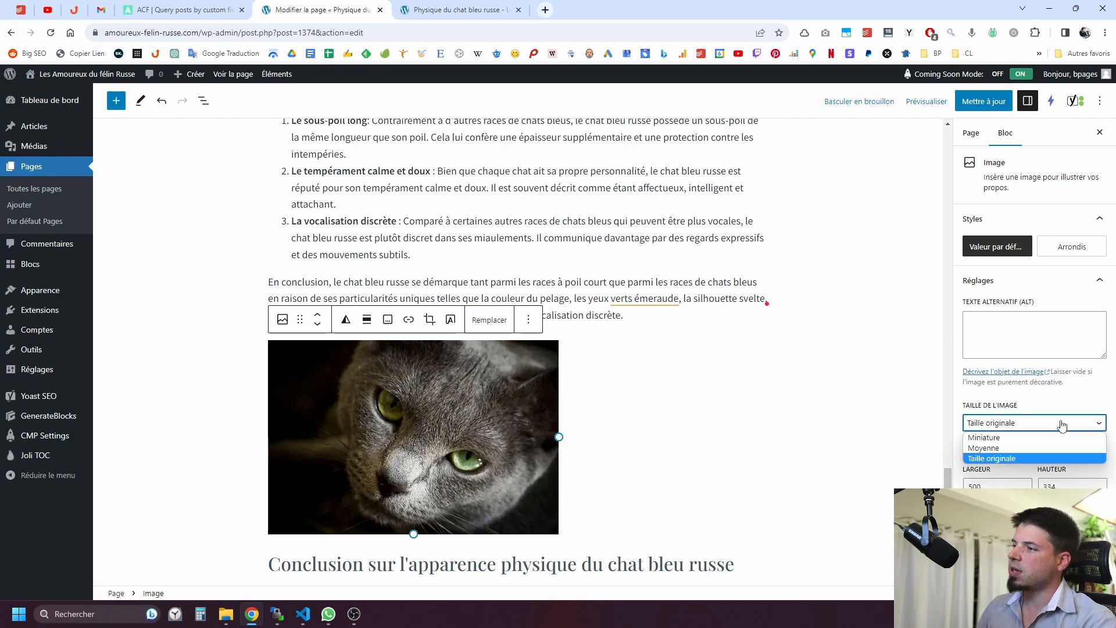
pyautogui.click(644, 429)
pyautogui.click(233, 411)
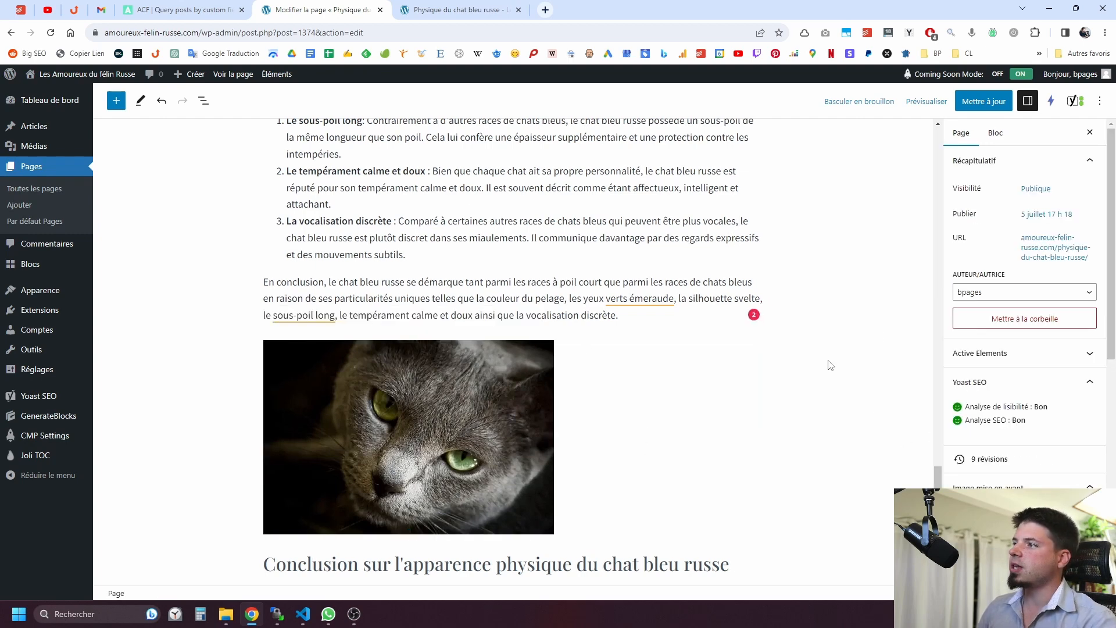
pyautogui.click(492, 393)
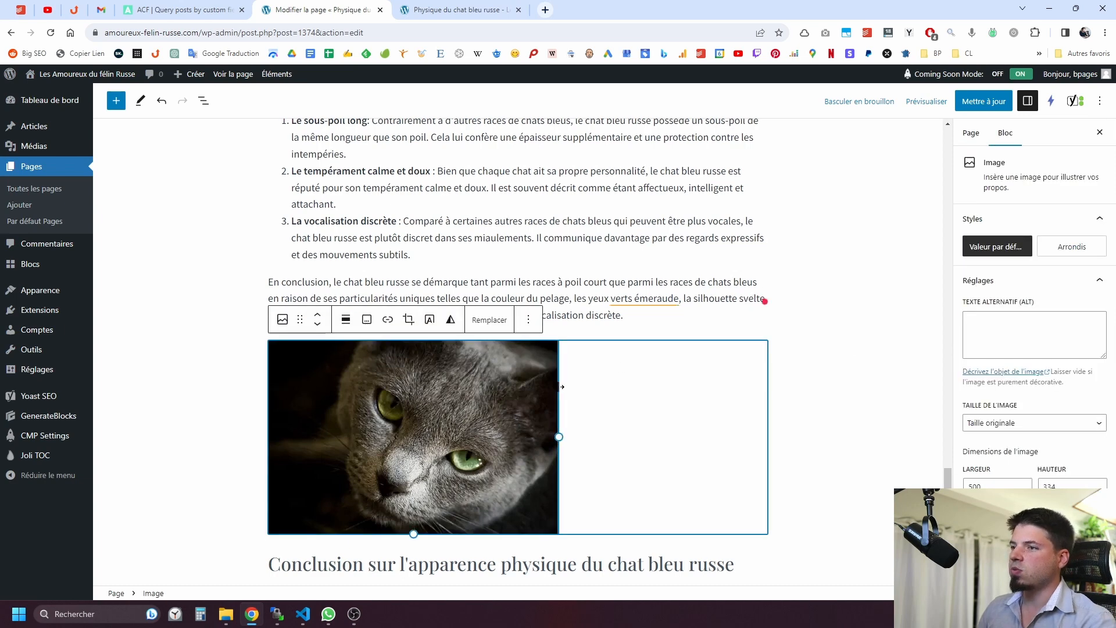
# - Update the page, open its live version and check the new photo above the conclusion heading along with the rest of the article
pyautogui.click(983, 102)
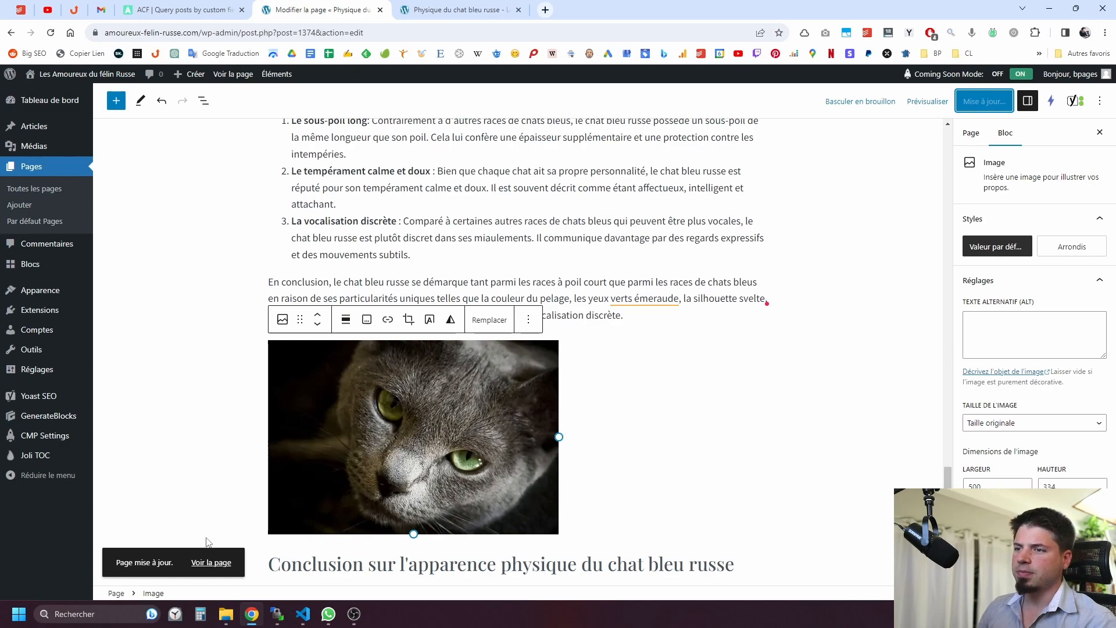
pyautogui.click(211, 562)
pyautogui.scroll(-5, 340, 260)
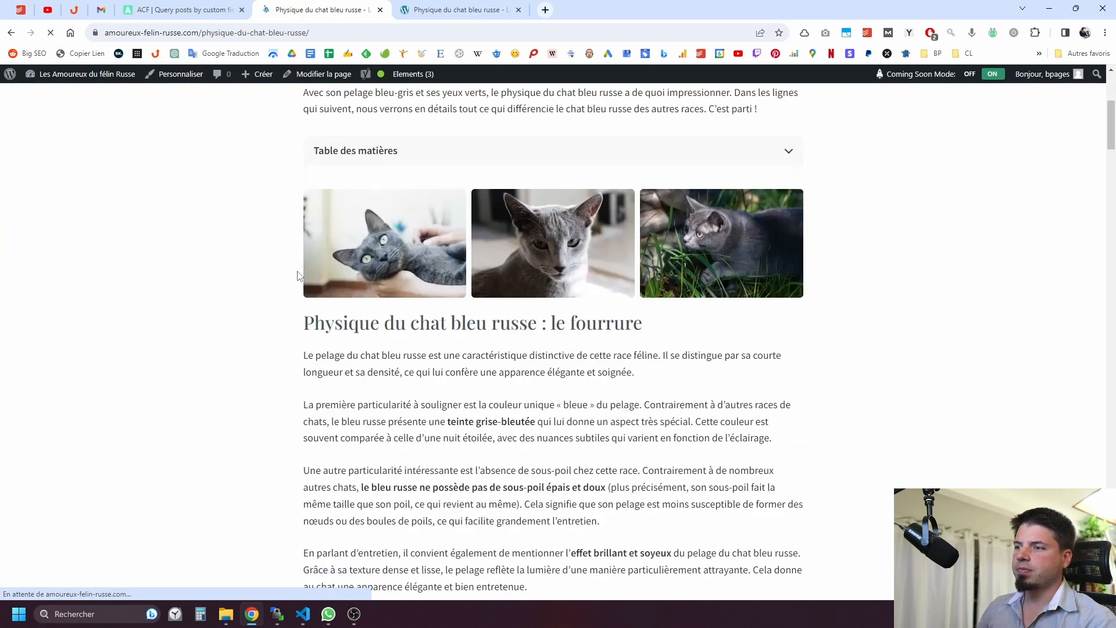
pyautogui.scroll(-20, 296, 275)
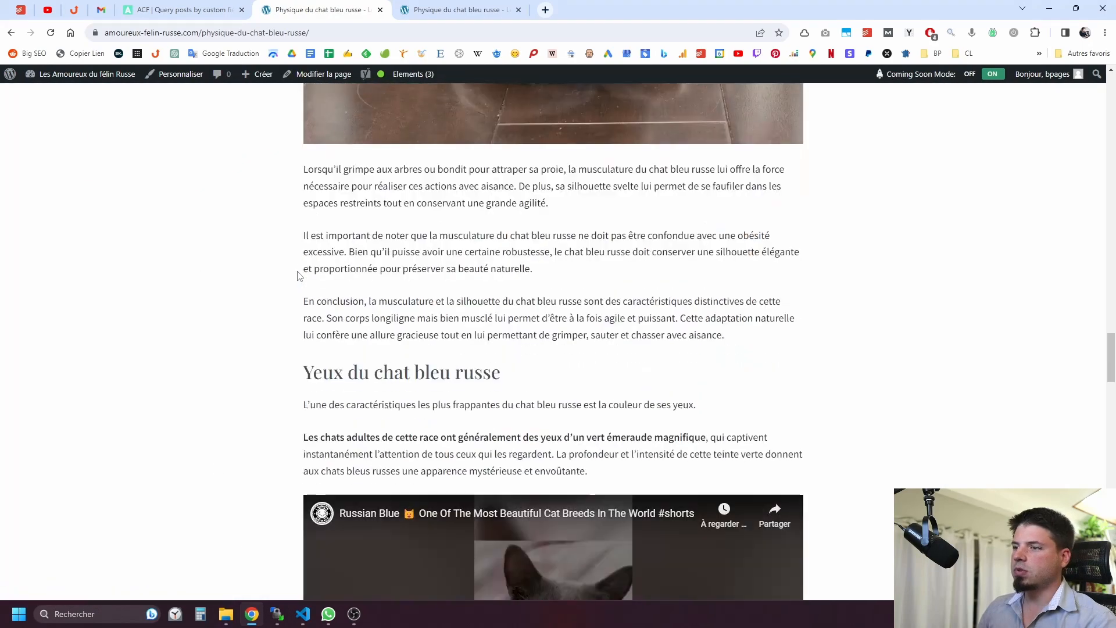
pyautogui.scroll(-20, 297, 276)
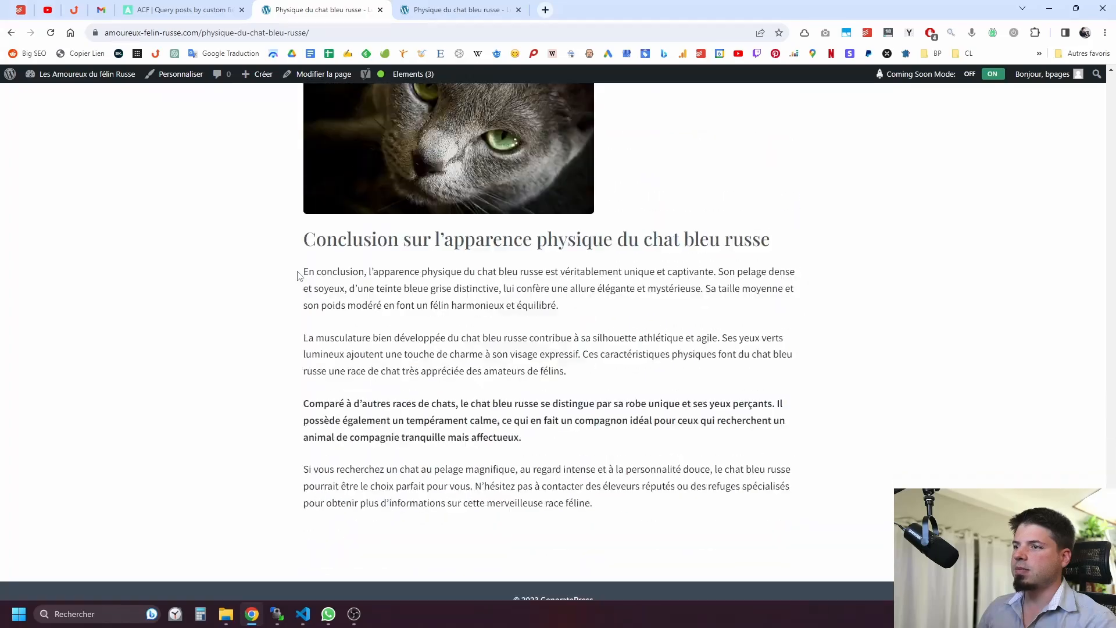
pyautogui.scroll(20, 298, 276)
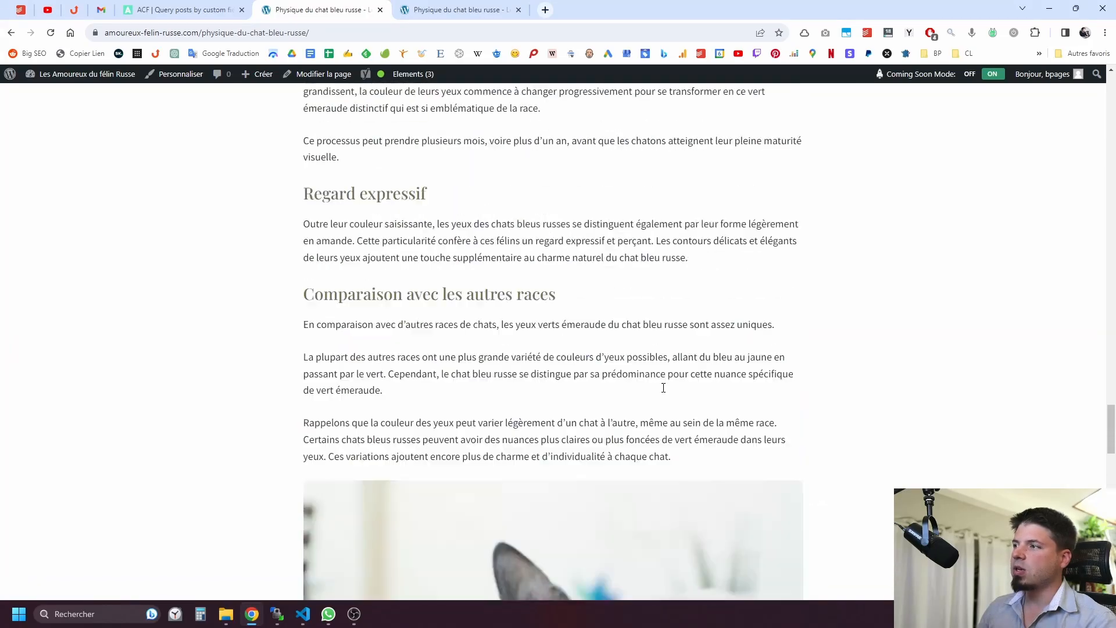
pyautogui.scroll(15, 663, 388)
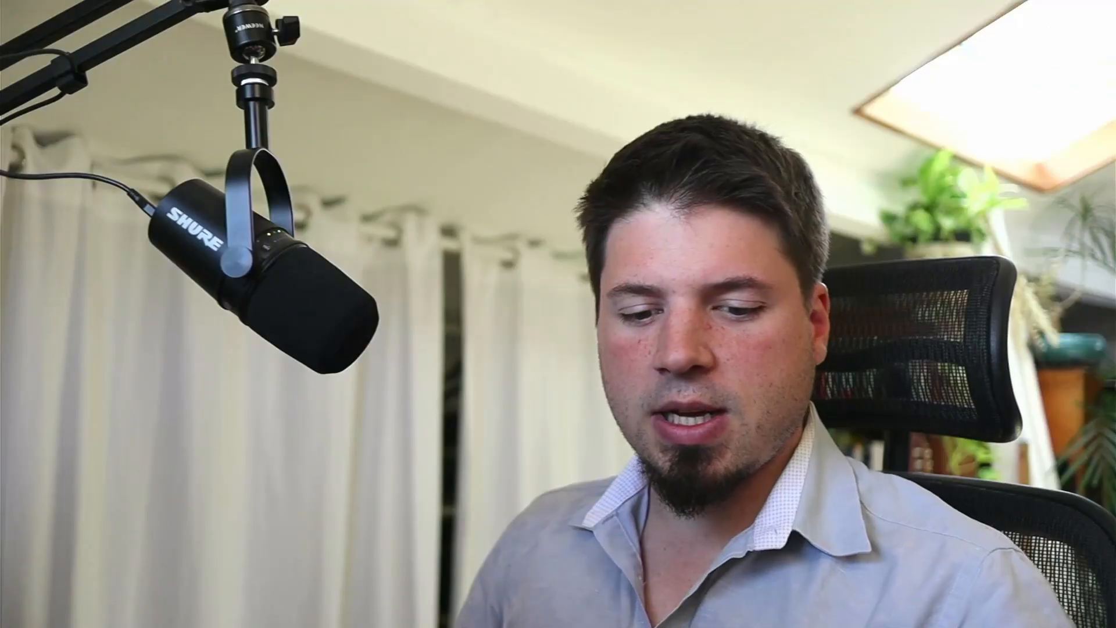